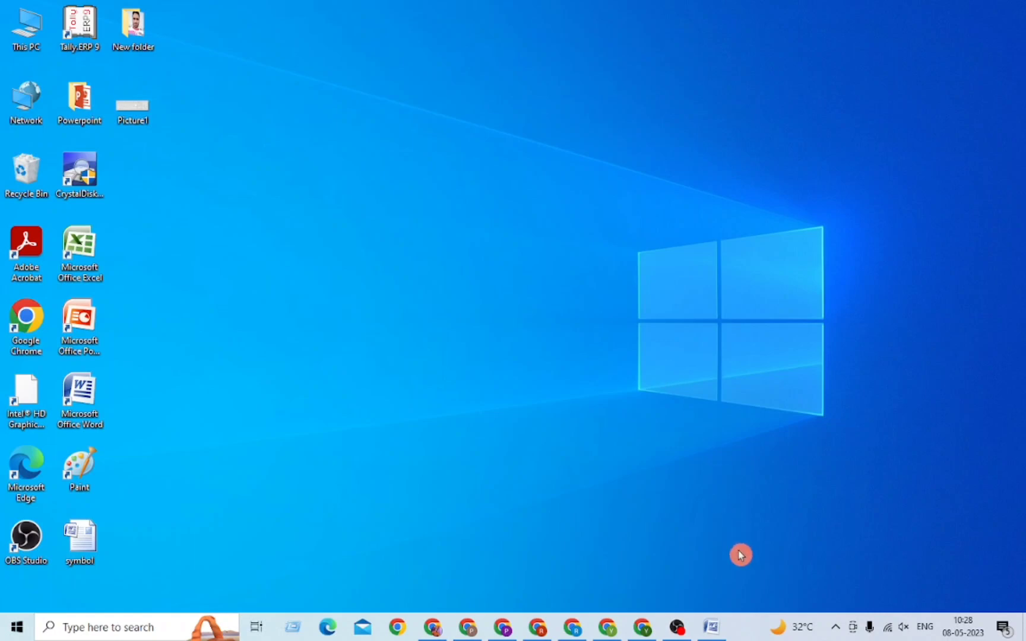
# Restore the Word window showing the invitation letter for the 3 June 2023 marriage.
pyautogui.click(711, 627)
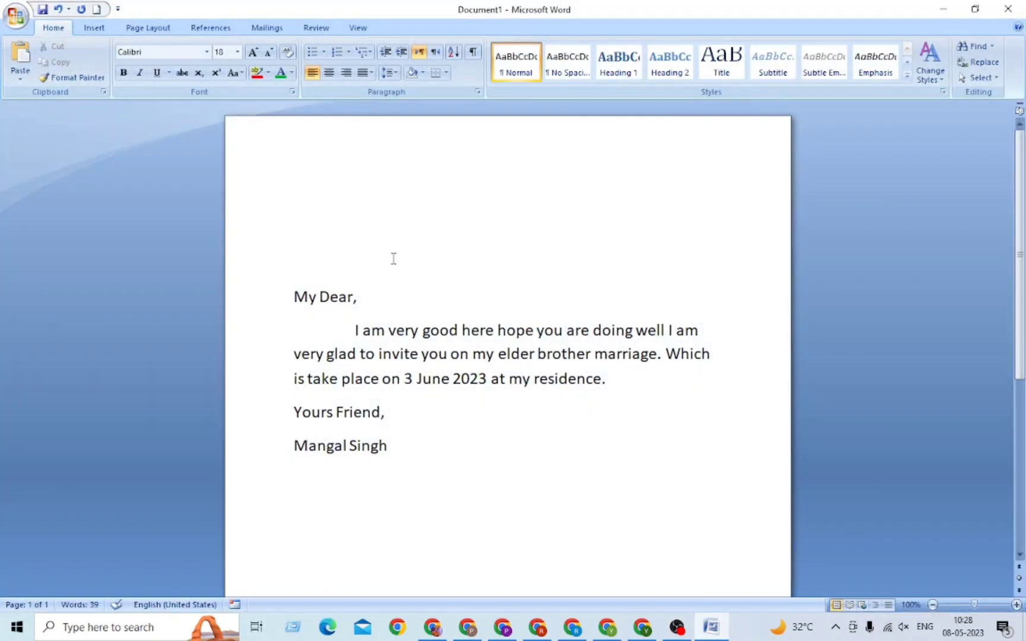
# Switch the ribbon to Mailings, then select and scroll through the letter text.
pyautogui.click(270, 29)
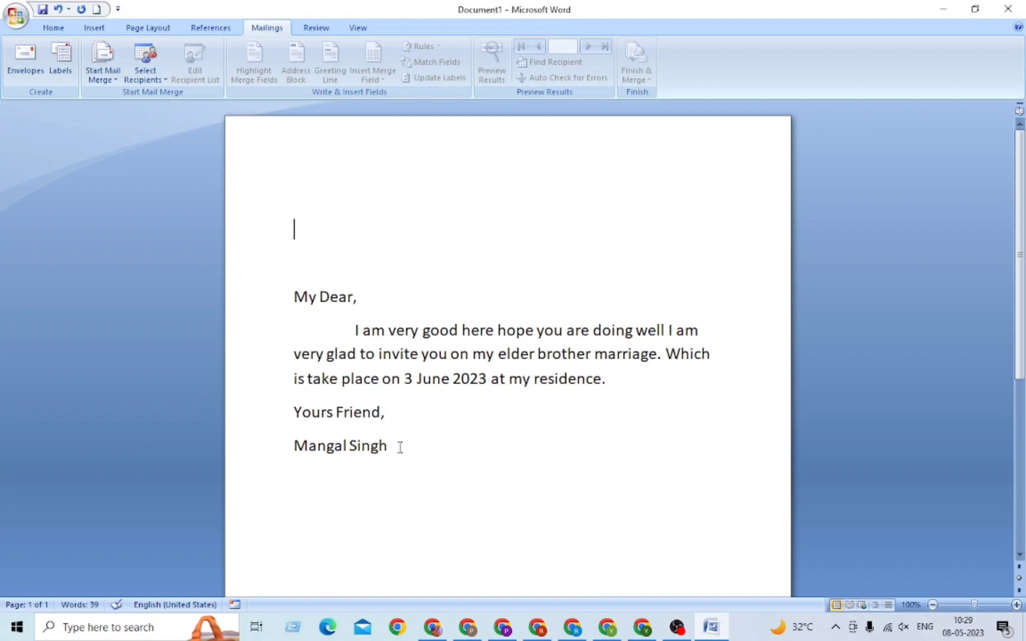
pyautogui.moveTo(398, 447)
pyautogui.mouseDown()
pyautogui.moveTo(358, 445)
pyautogui.moveTo(273, 304)
pyautogui.mouseUp()
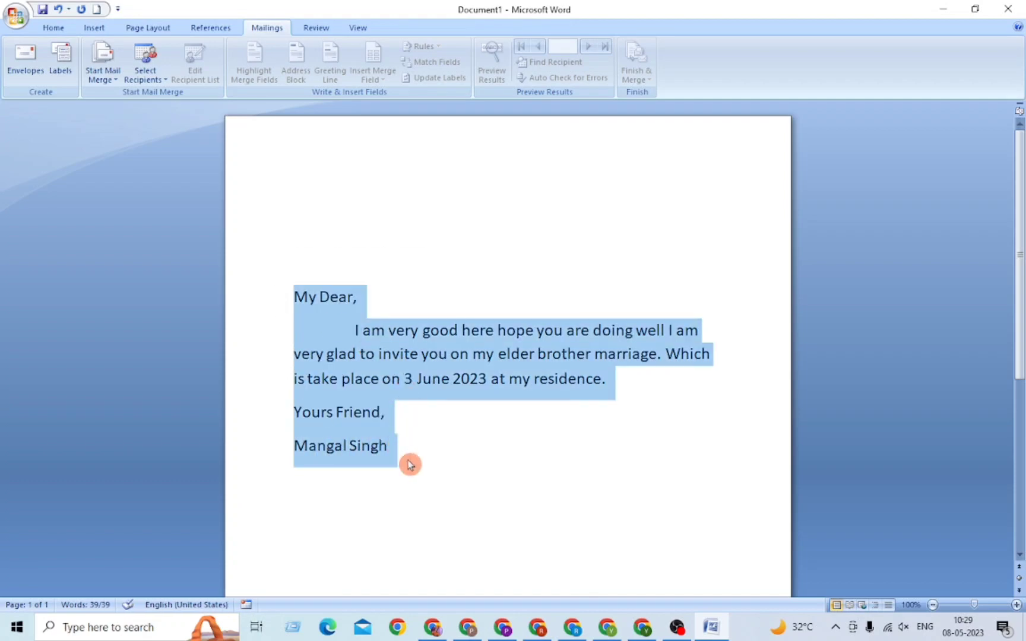
pyautogui.click(385, 430)
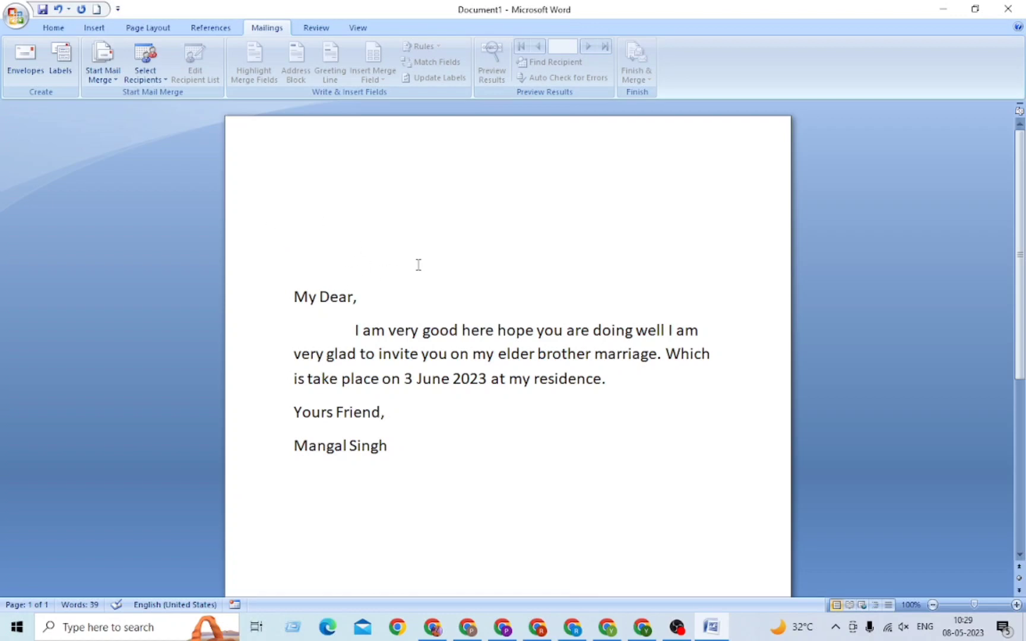
pyautogui.scroll(-3, 409, 416)
pyautogui.scroll(-1, 404, 392)
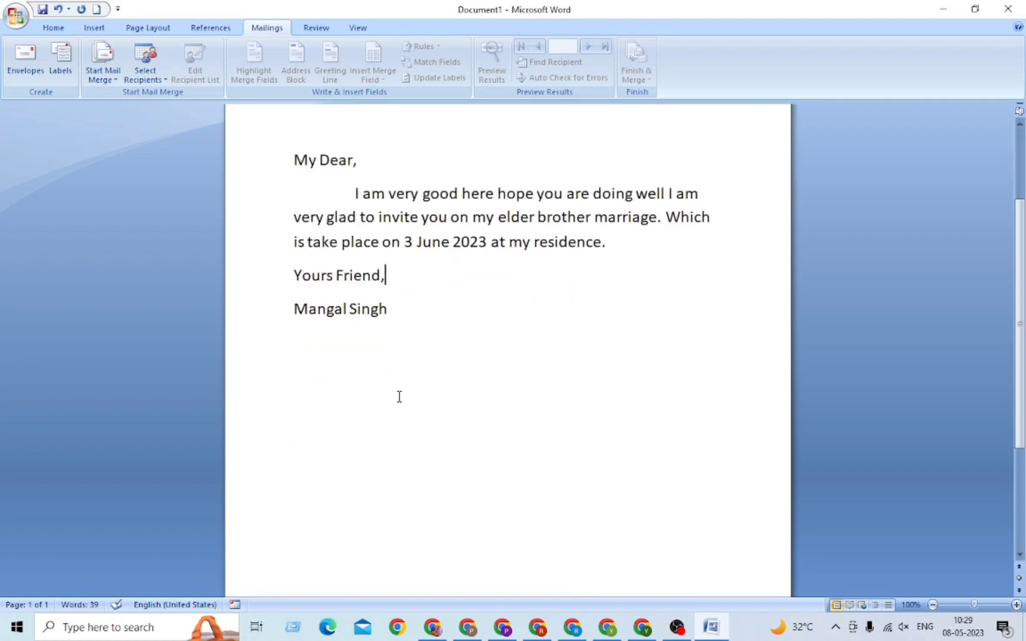
pyautogui.scroll(4, 425, 344)
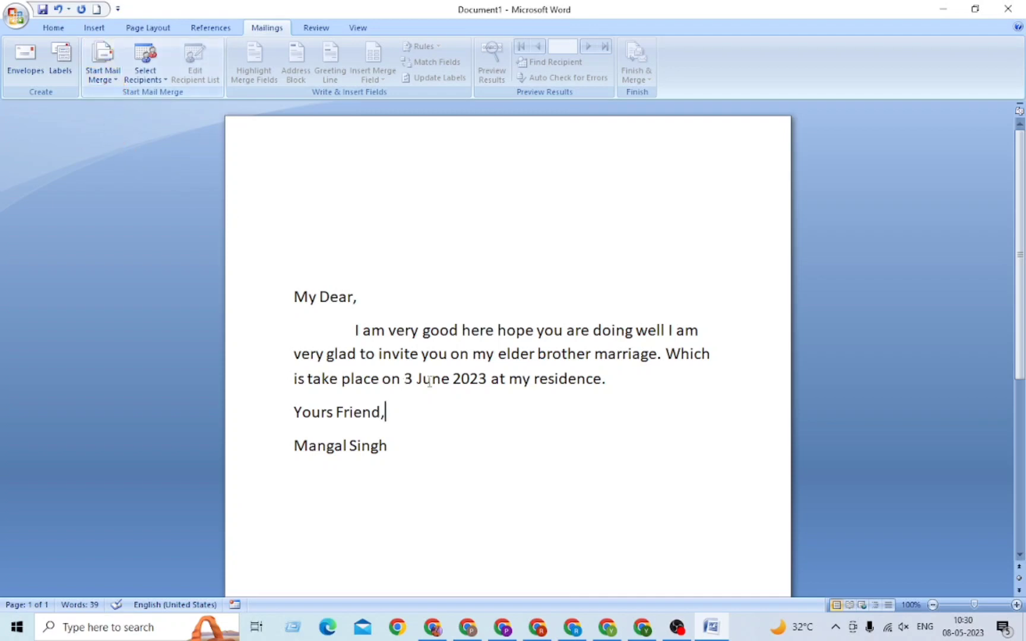
pyautogui.click(117, 82)
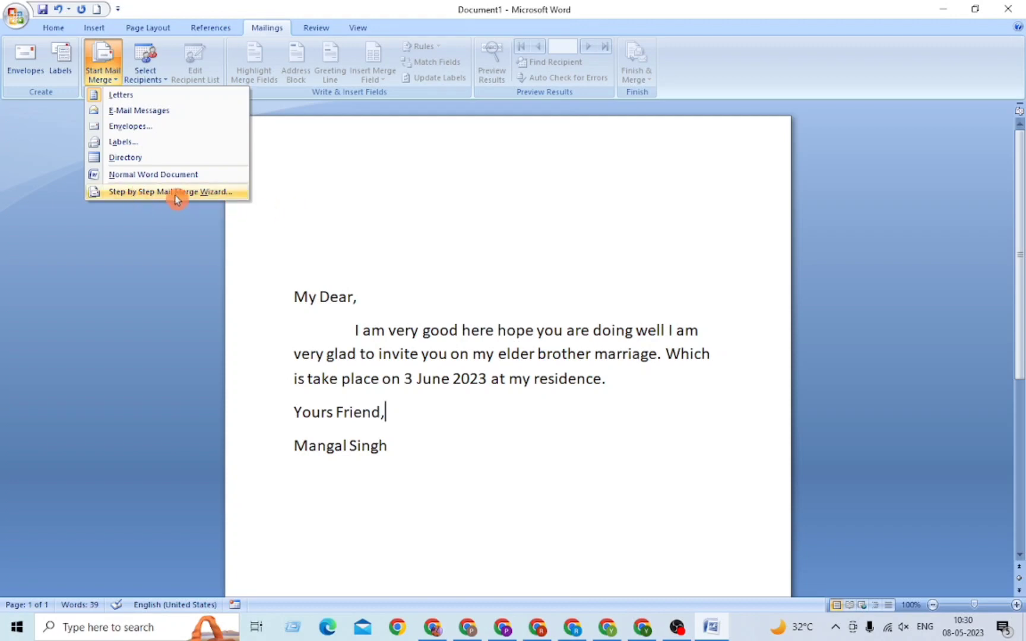
pyautogui.click(293, 211)
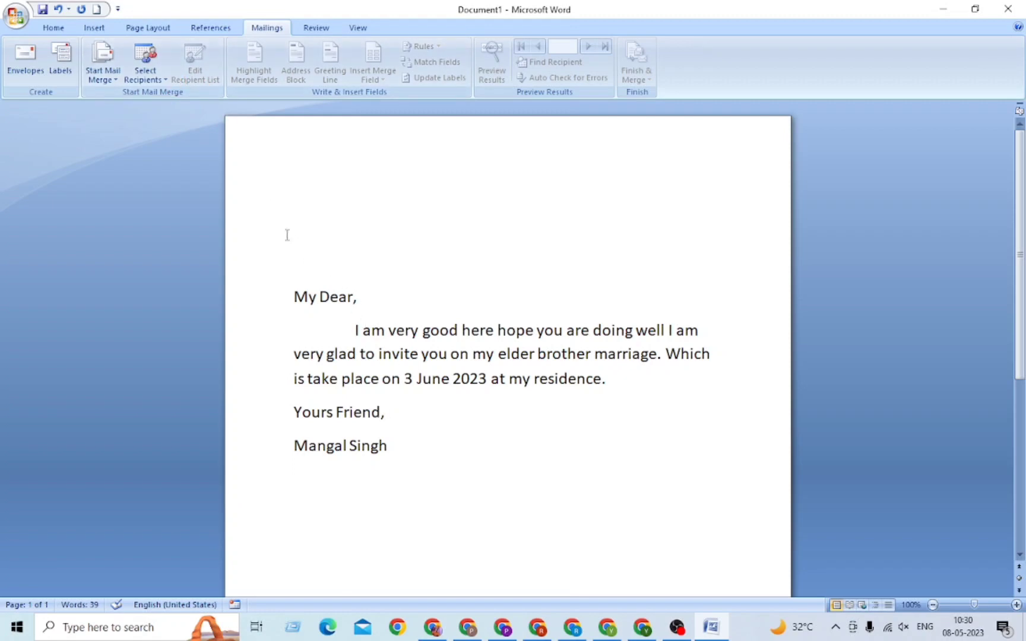
pyautogui.click(310, 236)
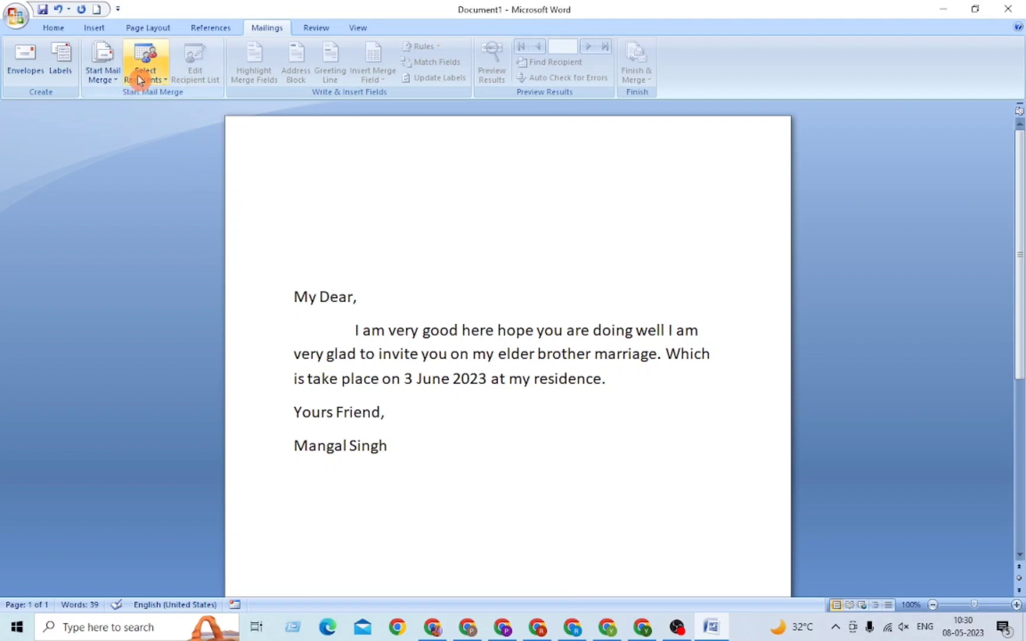
# Start an empty recipient list from Select Recipients > Type New List.
pyautogui.click(159, 82)
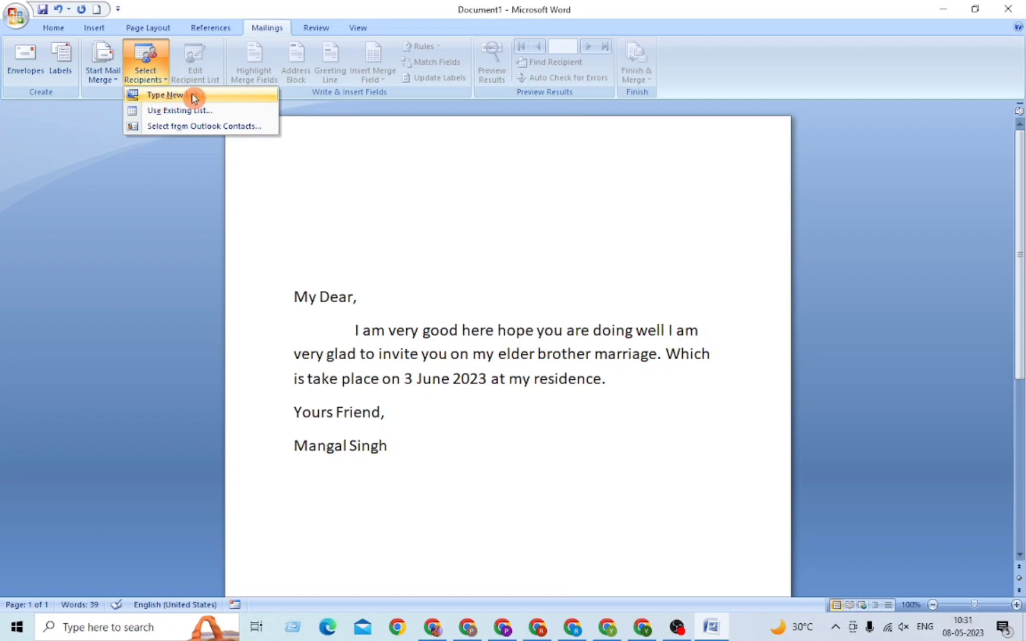
pyautogui.click(194, 98)
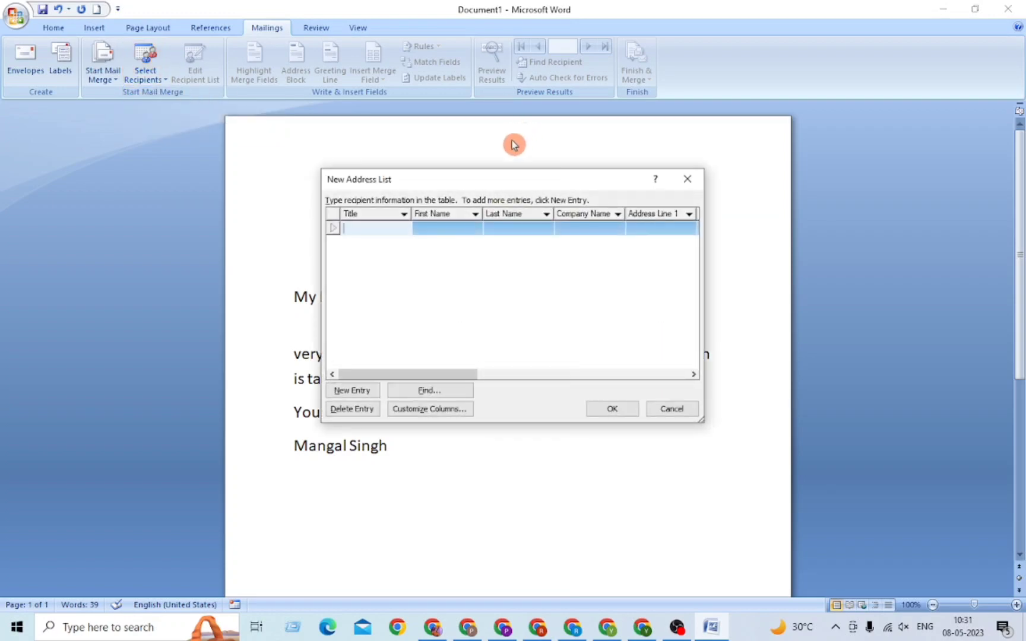
# Move the New Address List dialog over the page's right side and scroll its columns, Title through E-mail Address.
pyautogui.moveTo(518, 179); pyautogui.dragTo(789, 157)
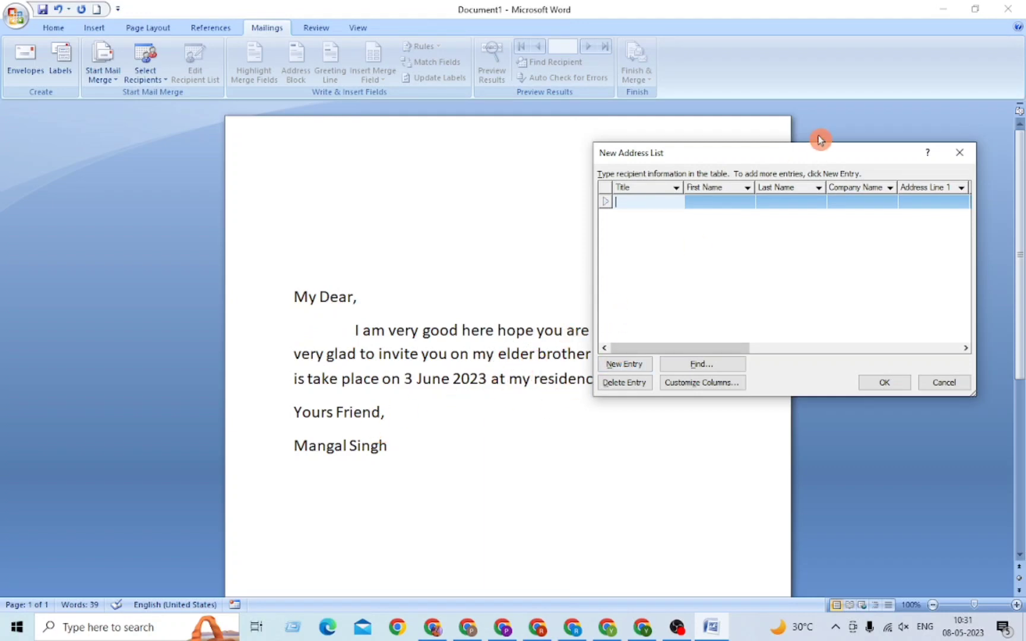
pyautogui.moveTo(772, 153)
pyautogui.mouseDown()
pyautogui.moveTo(358, 439)
pyautogui.moveTo(578, 149)
pyautogui.moveTo(553, 167)
pyautogui.mouseUp()
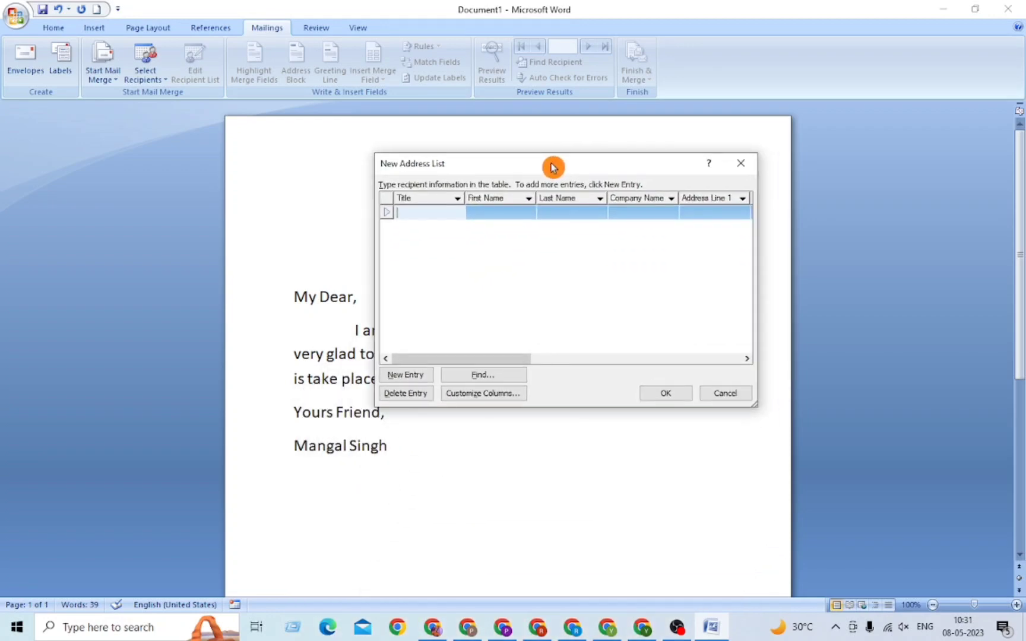
pyautogui.moveTo(552, 166); pyautogui.dragTo(614, 153)
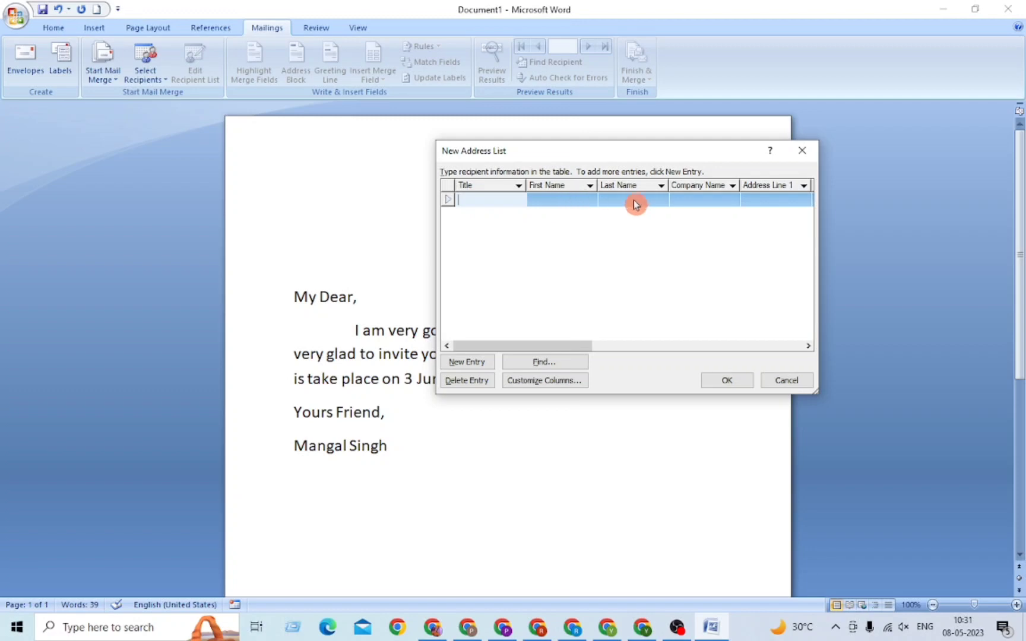
pyautogui.moveTo(566, 346); pyautogui.dragTo(610, 345)
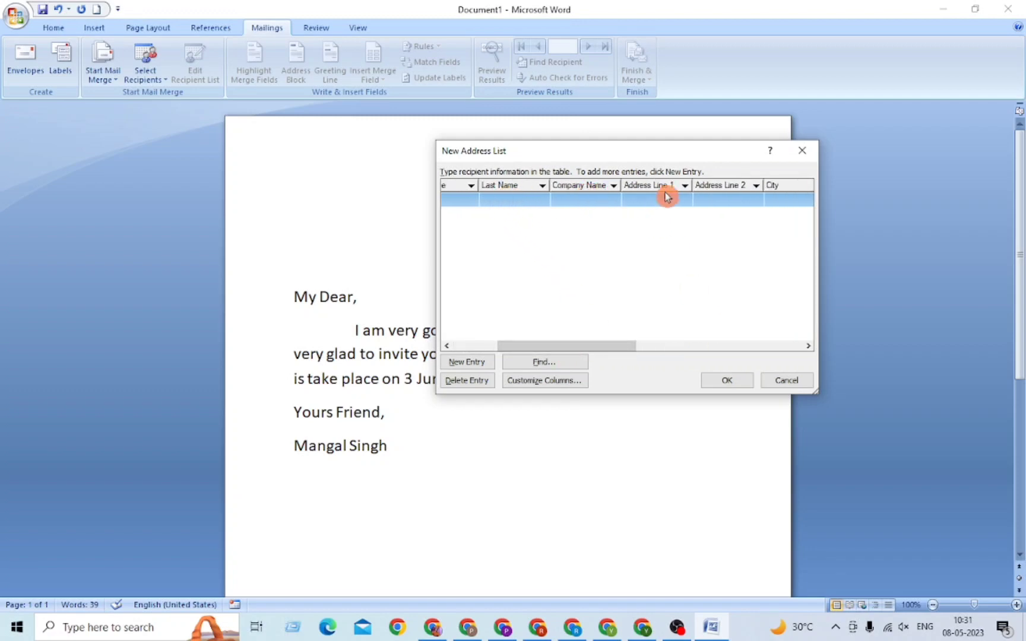
pyautogui.moveTo(614, 345)
pyautogui.mouseDown()
pyautogui.moveTo(757, 336)
pyautogui.moveTo(785, 315)
pyautogui.mouseUp()
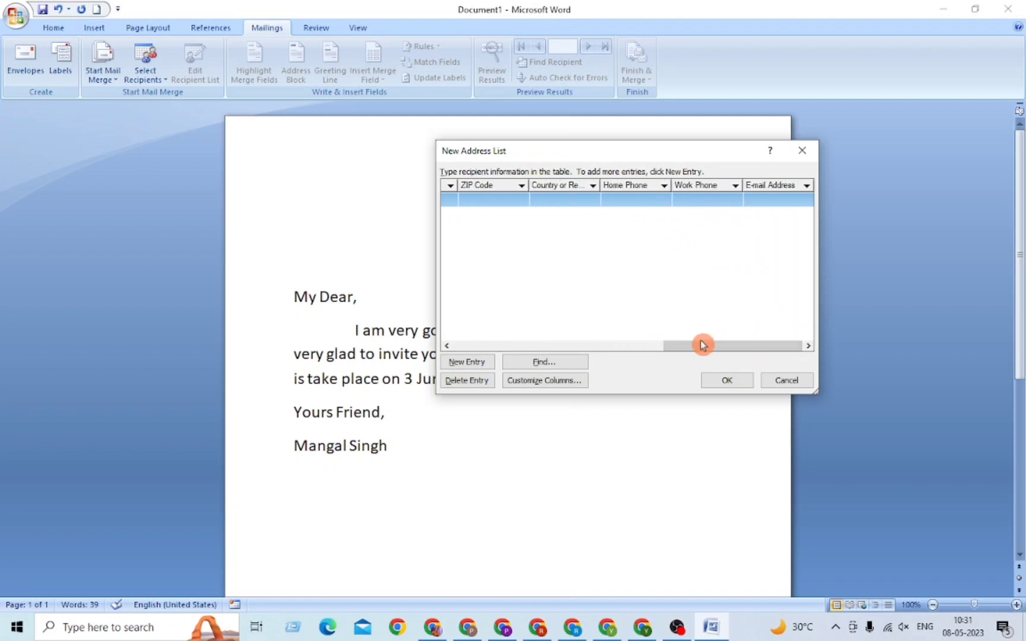
pyautogui.moveTo(701, 345)
pyautogui.mouseDown()
pyautogui.moveTo(520, 358)
pyautogui.moveTo(446, 348)
pyautogui.mouseUp()
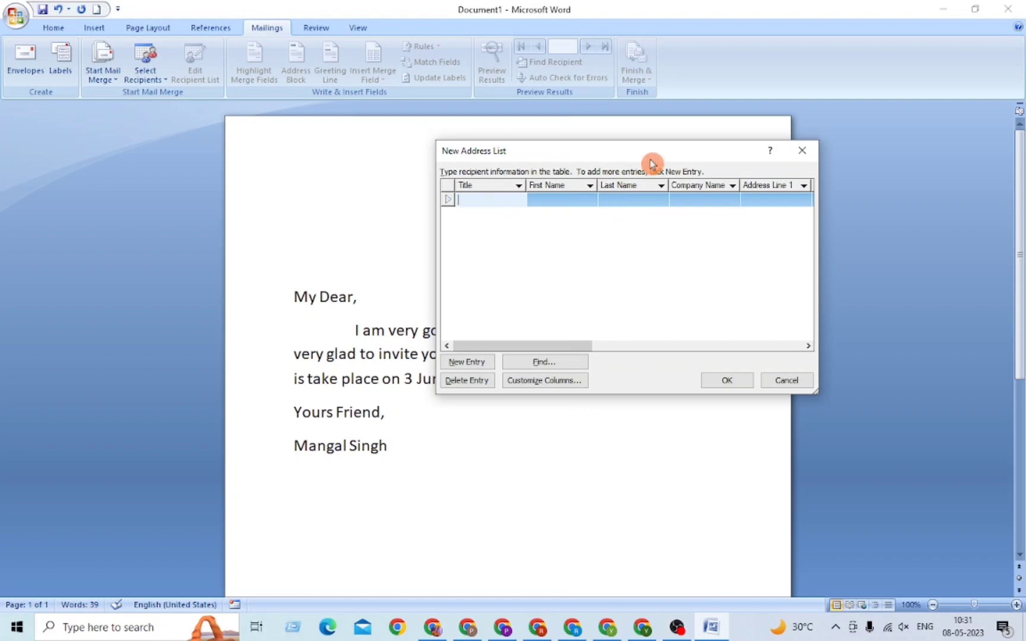
# In Customize Columns, delete the Title field and rename First Name to Full Name.
pyautogui.click(559, 386)
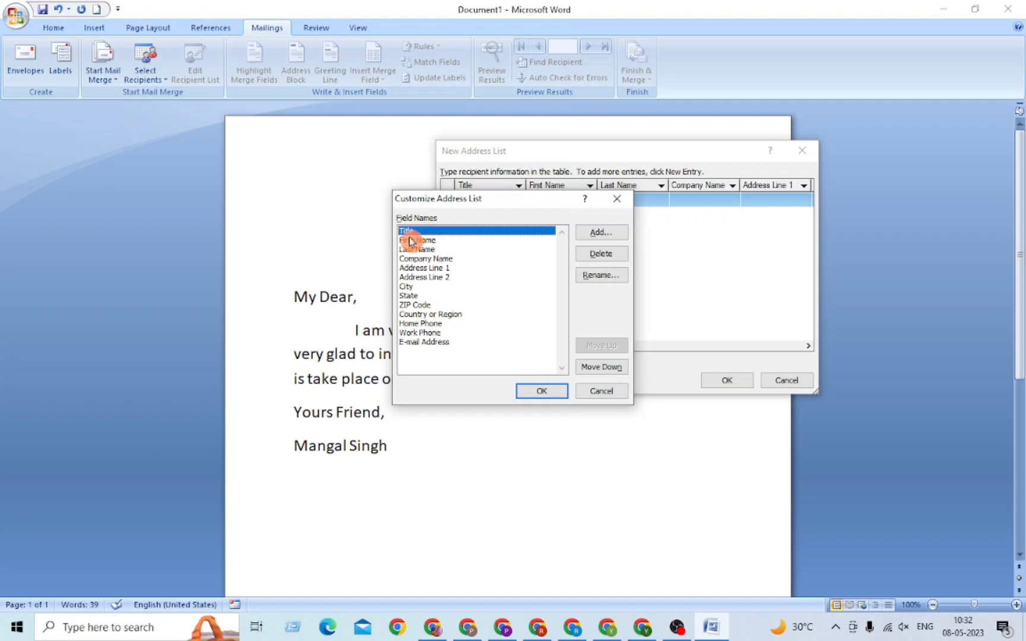
pyautogui.click(600, 254)
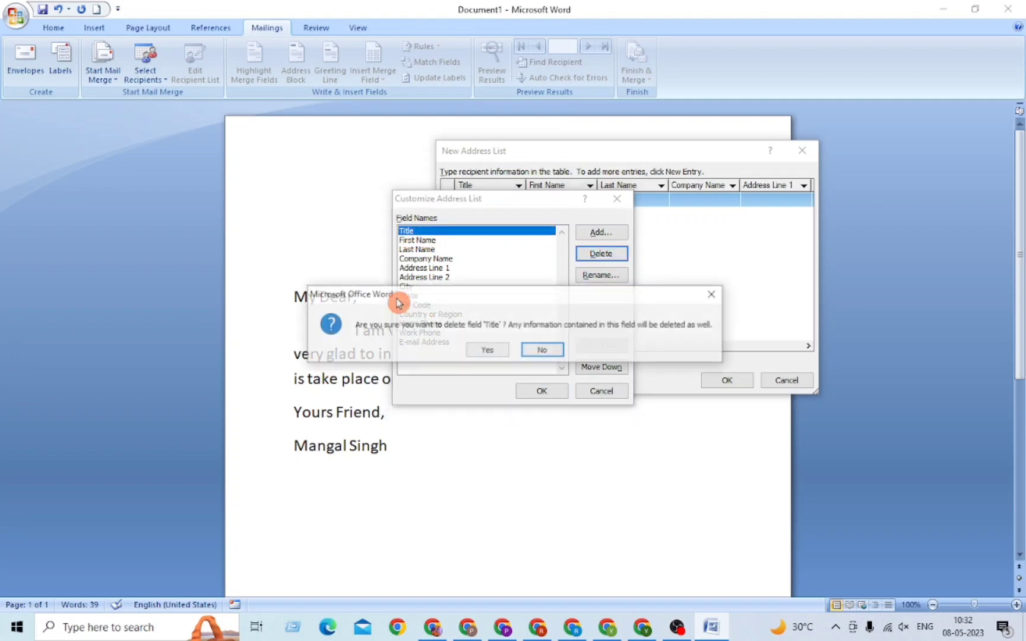
pyautogui.click(487, 350)
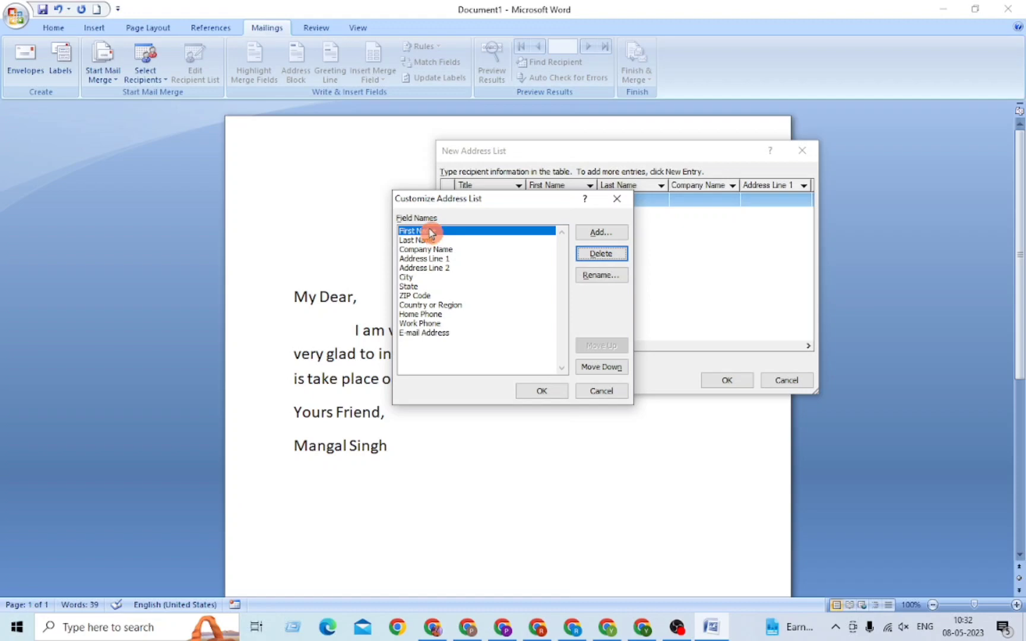
pyautogui.click(610, 275)
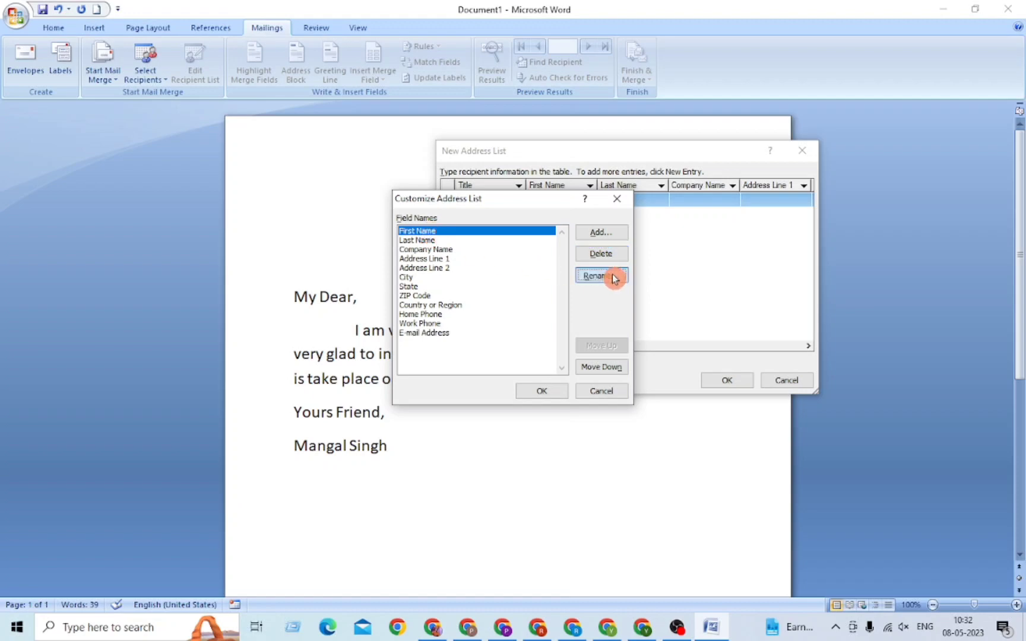
pyautogui.click(487, 307)
pyautogui.doubleClick(487, 307)
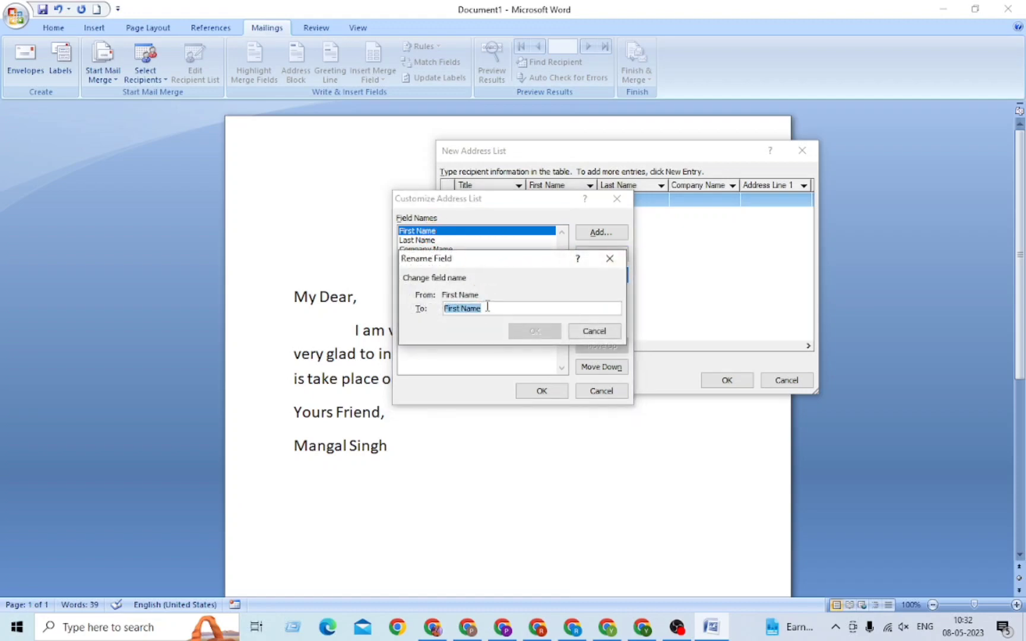
pyautogui.click(456, 311)
pyautogui.moveTo(459, 311); pyautogui.dragTo(434, 309)
pyautogui.press('BackSpace')
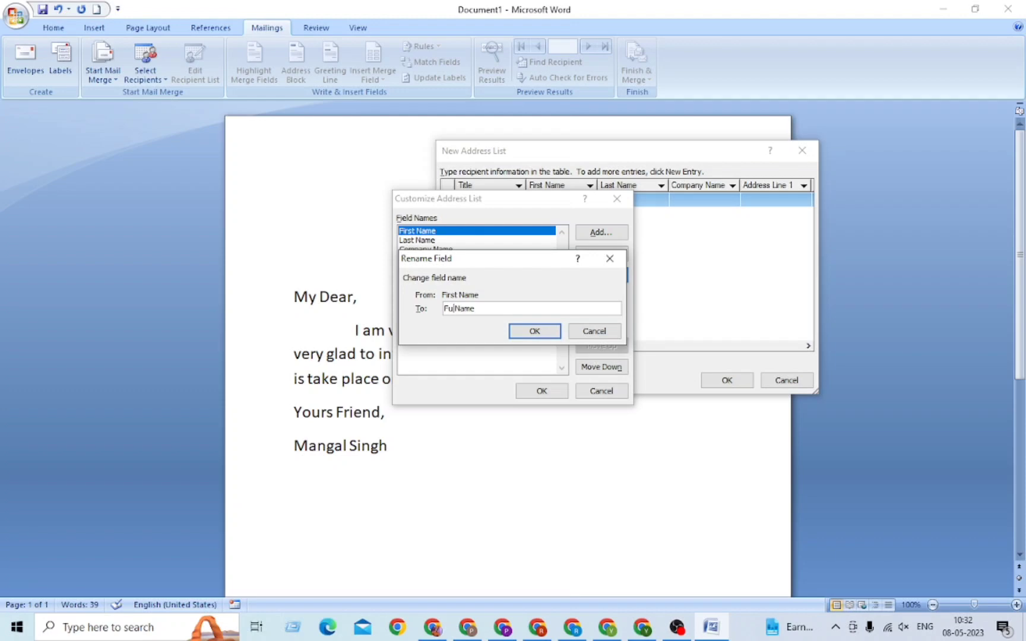
pyautogui.click(534, 330)
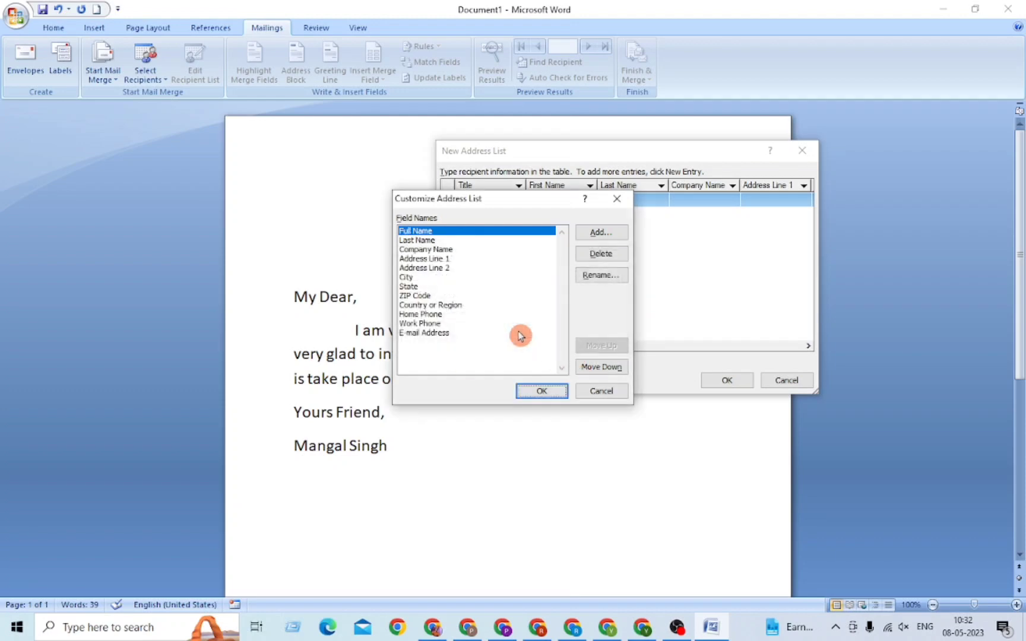
# Delete the Last Name and Company Name fields.
pyautogui.click(462, 240)
pyautogui.click(602, 257)
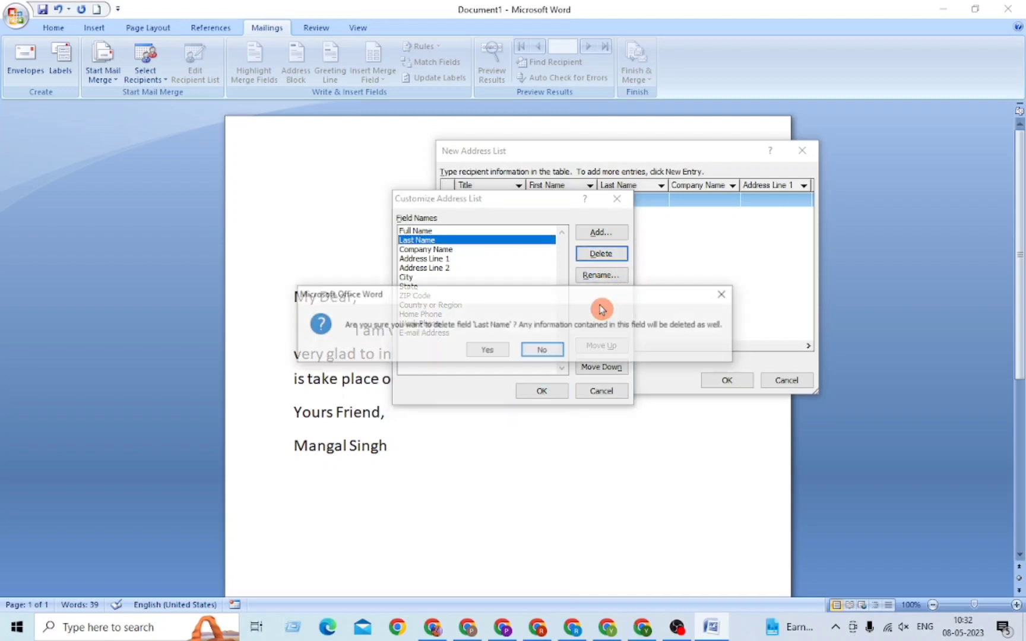
pyautogui.click(496, 352)
pyautogui.click(442, 241)
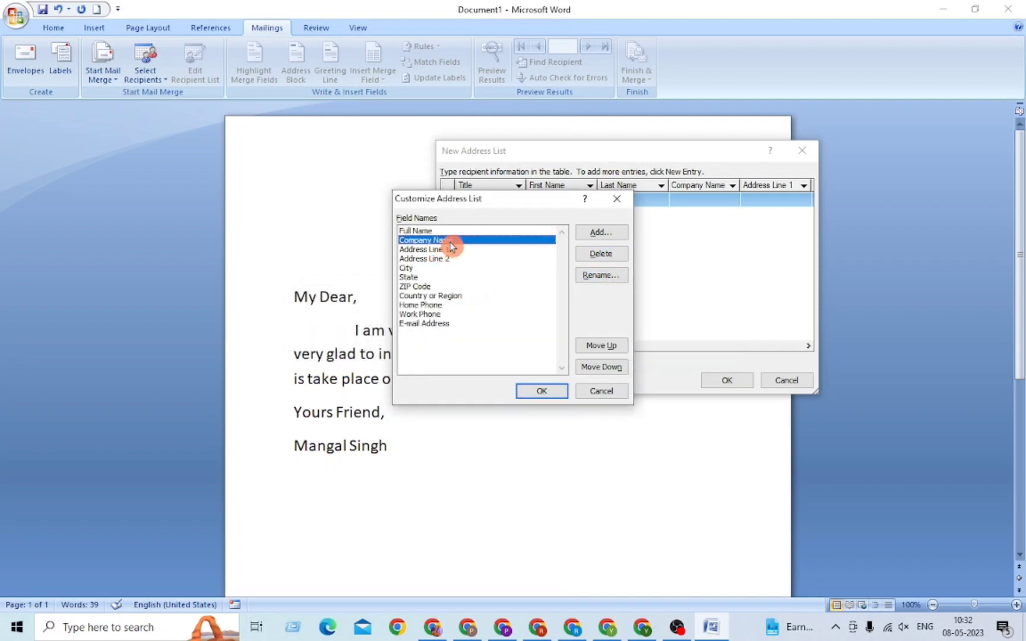
pyautogui.click(601, 254)
pyautogui.click(487, 351)
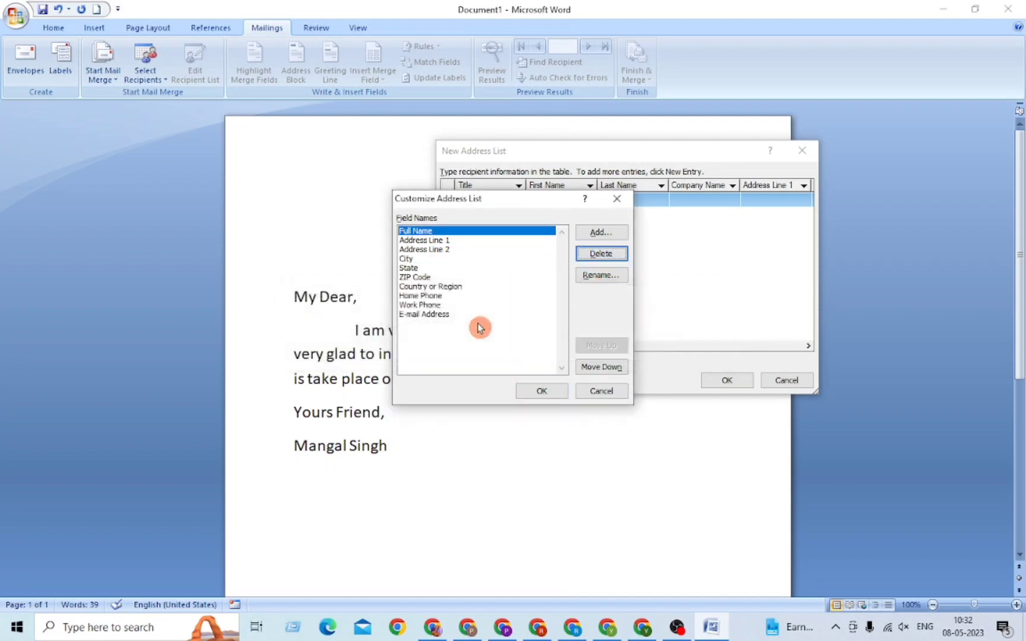
# Rename the Address Line 1 field to Address.
pyautogui.click(446, 241)
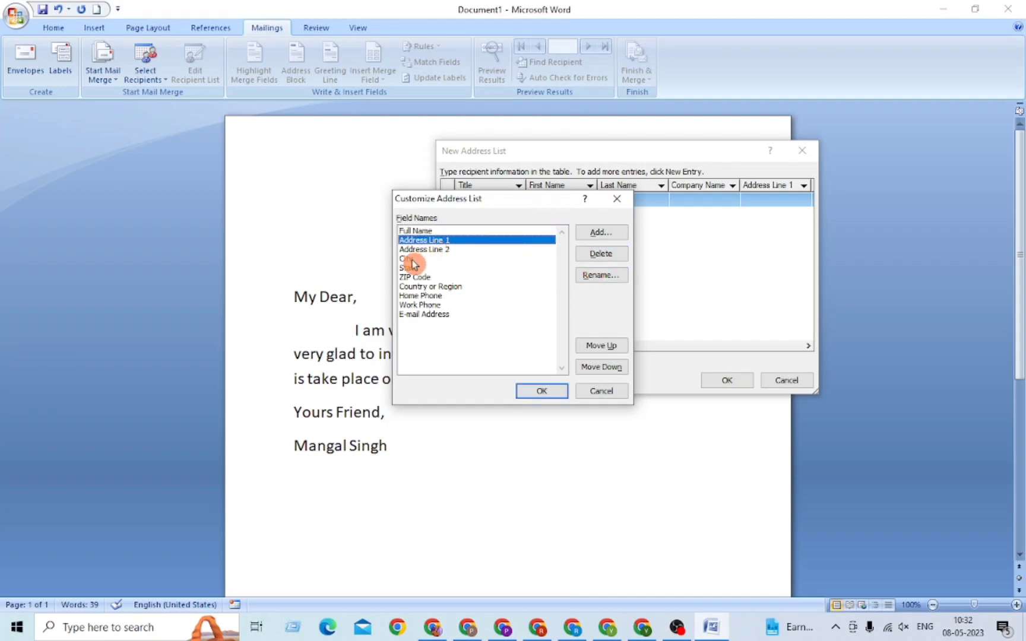
pyautogui.click(601, 275)
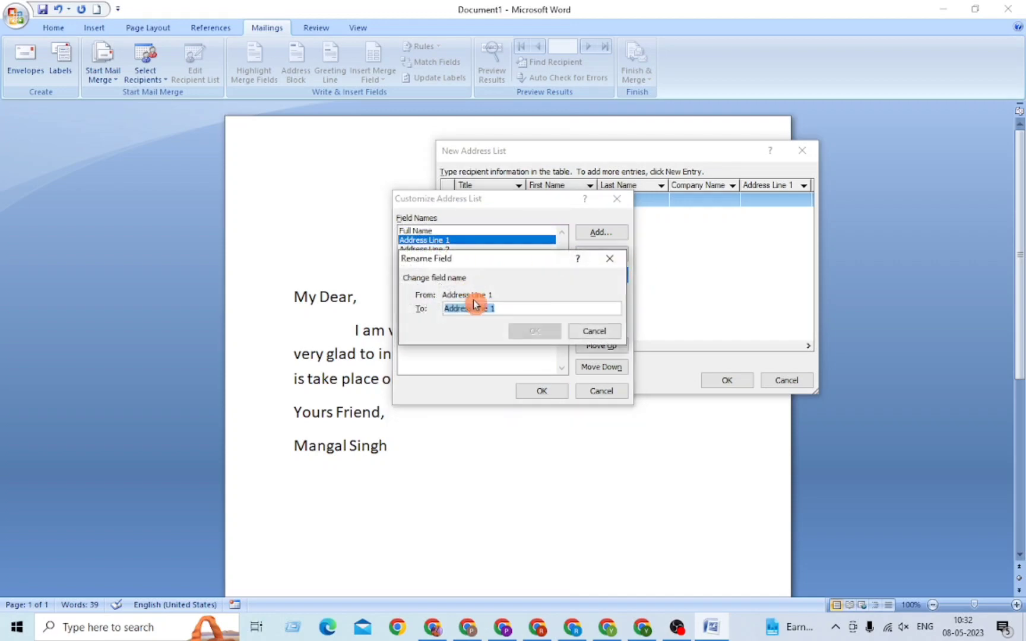
pyautogui.click(507, 308)
pyautogui.press('BackSpace')
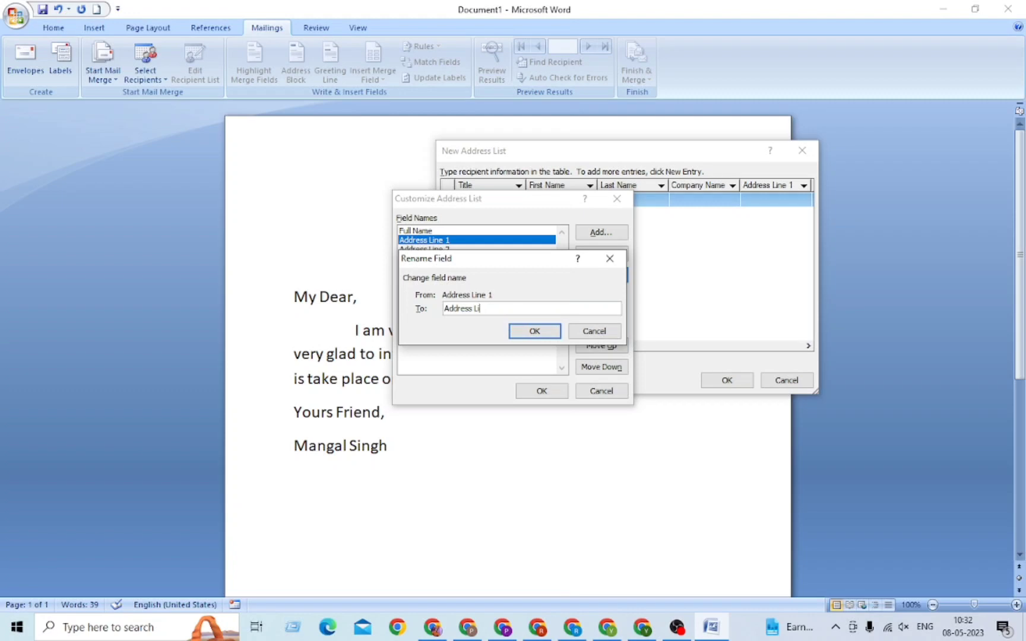
pyautogui.press('BackSpace')
pyautogui.press('BackSpace')
pyautogui.click(536, 332)
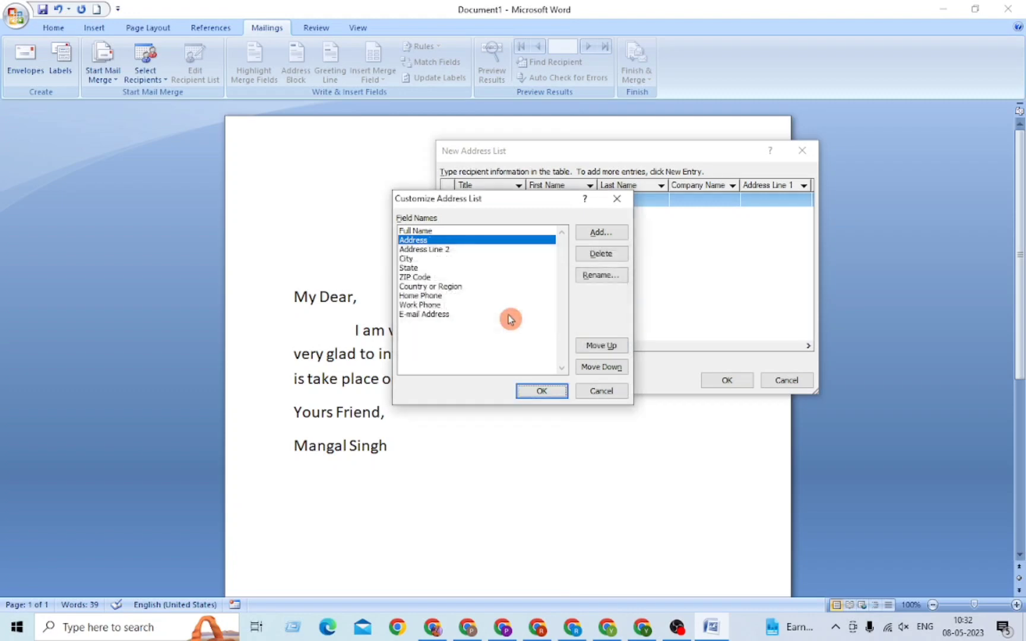
# Delete the Address Line 2, City and State fields.
pyautogui.click(442, 250)
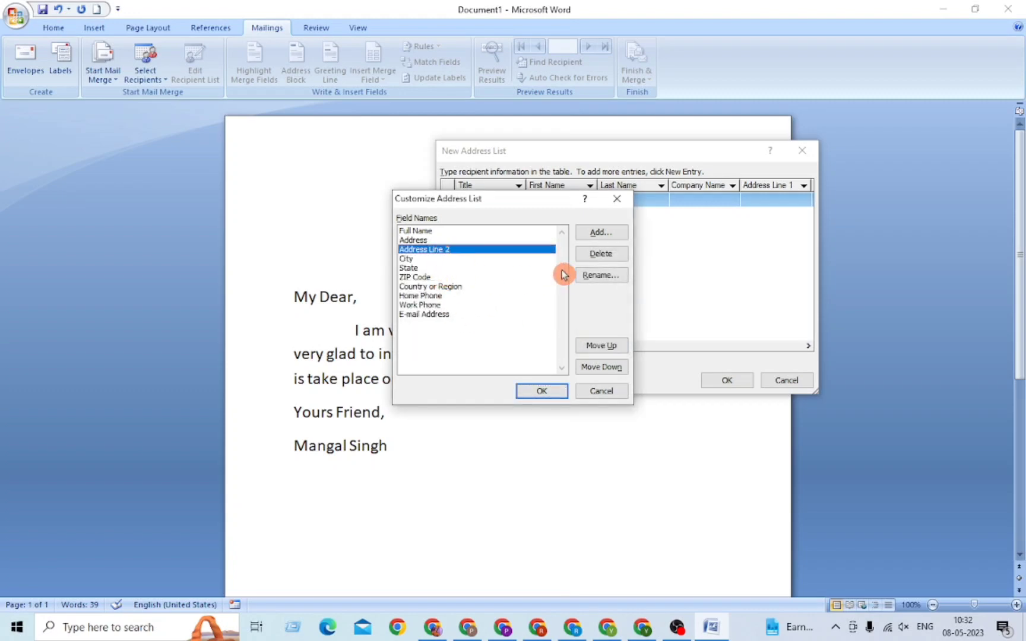
pyautogui.click(612, 260)
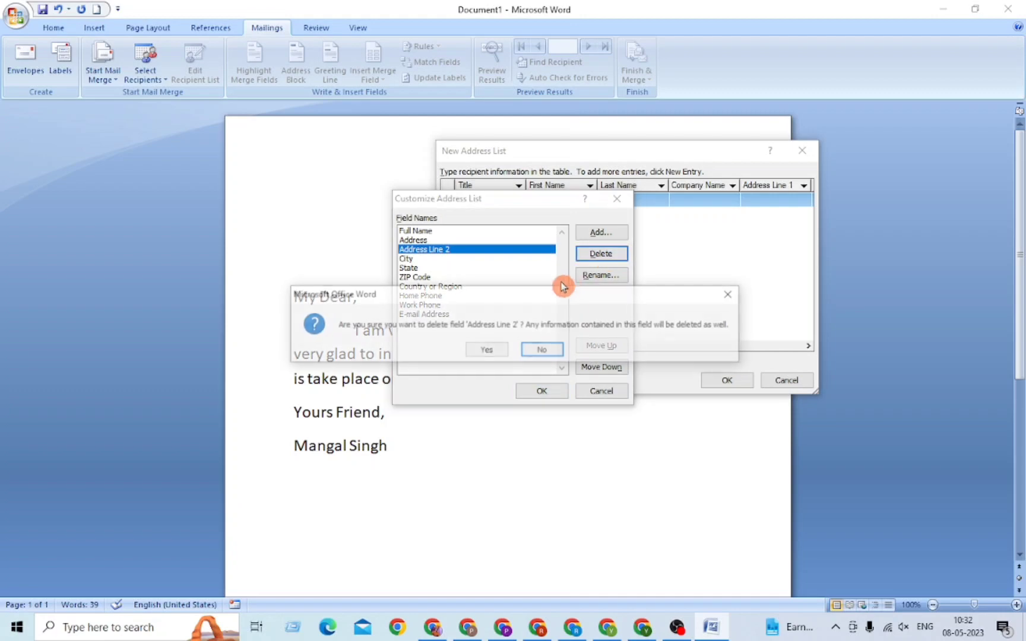
pyautogui.click(488, 351)
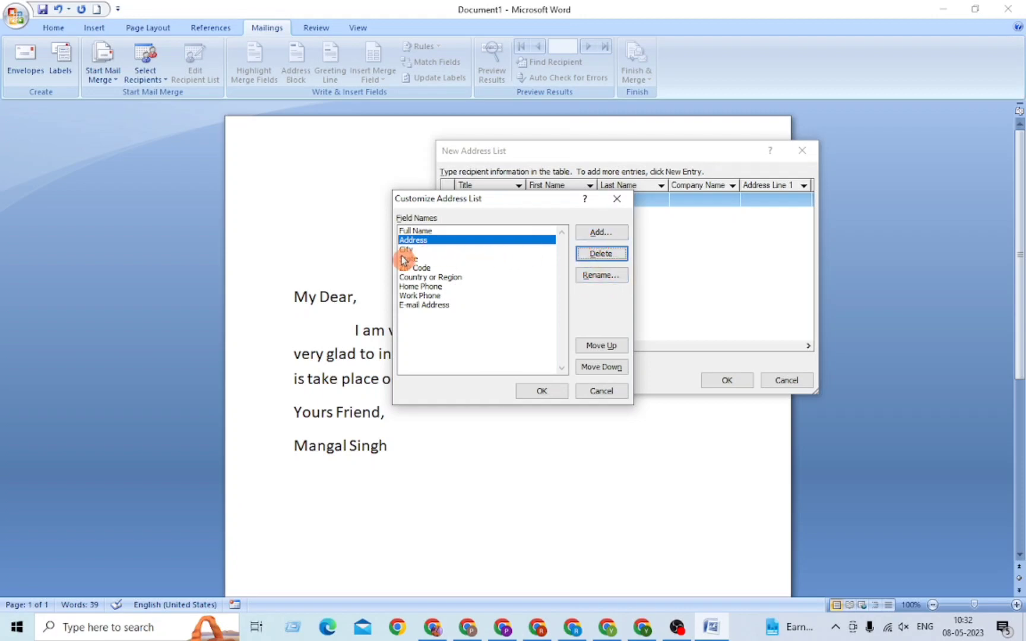
pyautogui.click(409, 250)
pyautogui.click(600, 255)
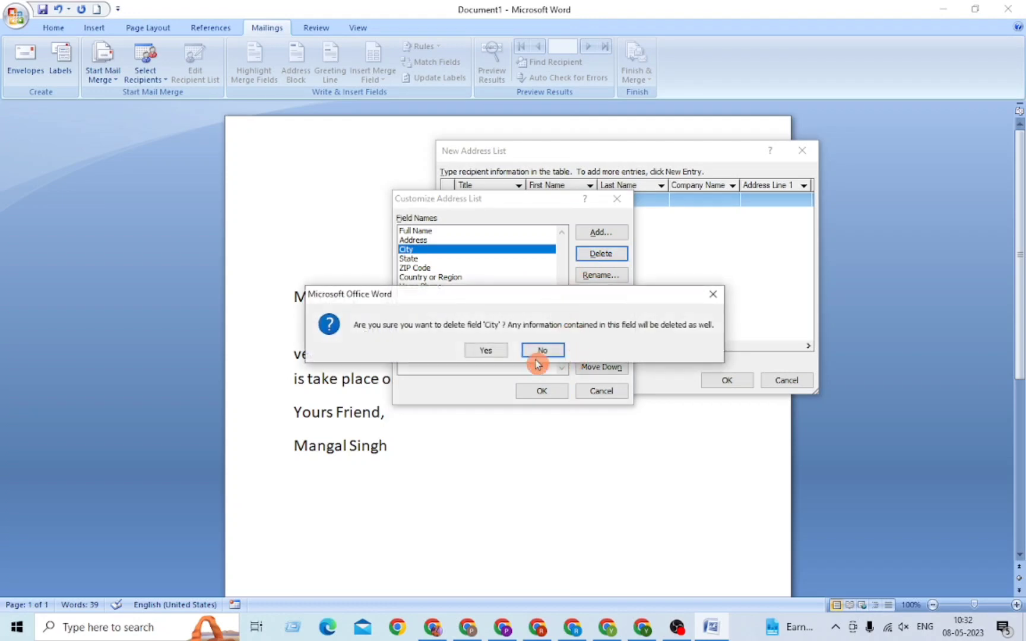
pyautogui.click(486, 353)
pyautogui.click(415, 249)
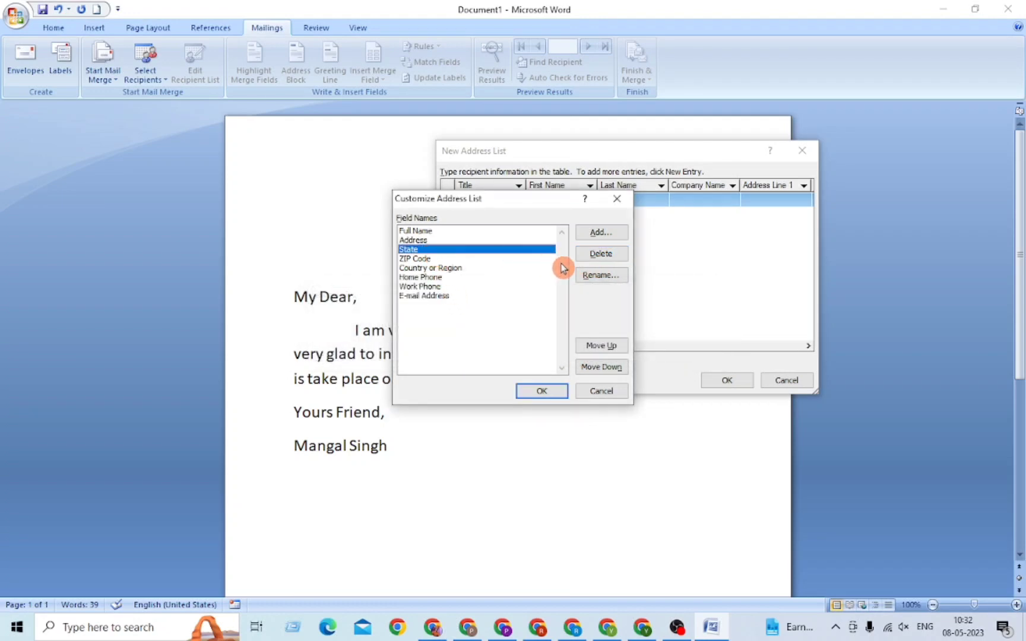
pyautogui.click(600, 254)
pyautogui.click(490, 345)
# Rename the ZIP Code field to Pin Code.
pyautogui.click(424, 249)
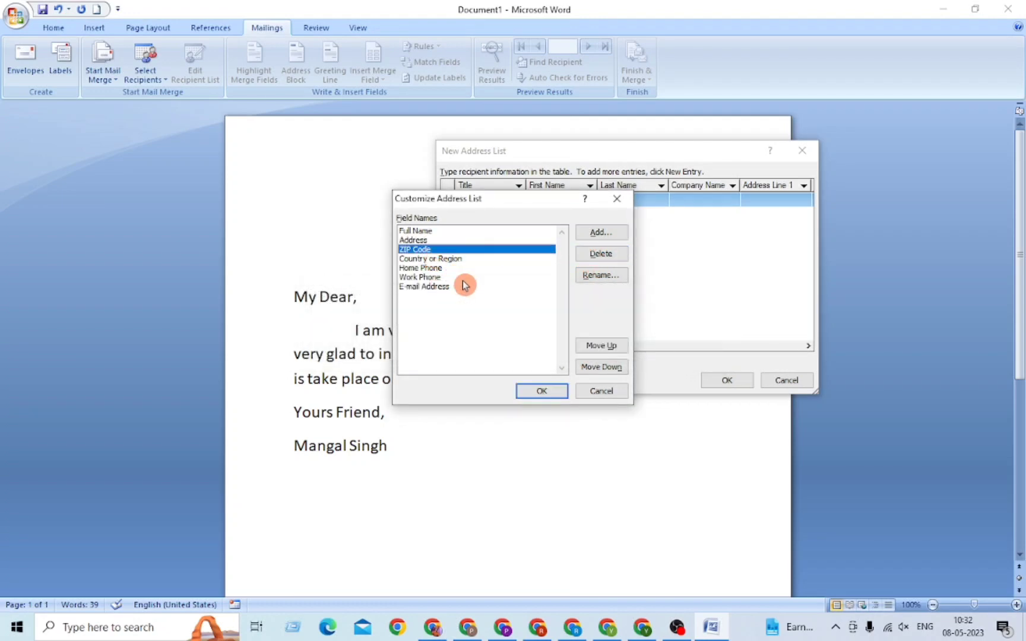
pyautogui.click(601, 276)
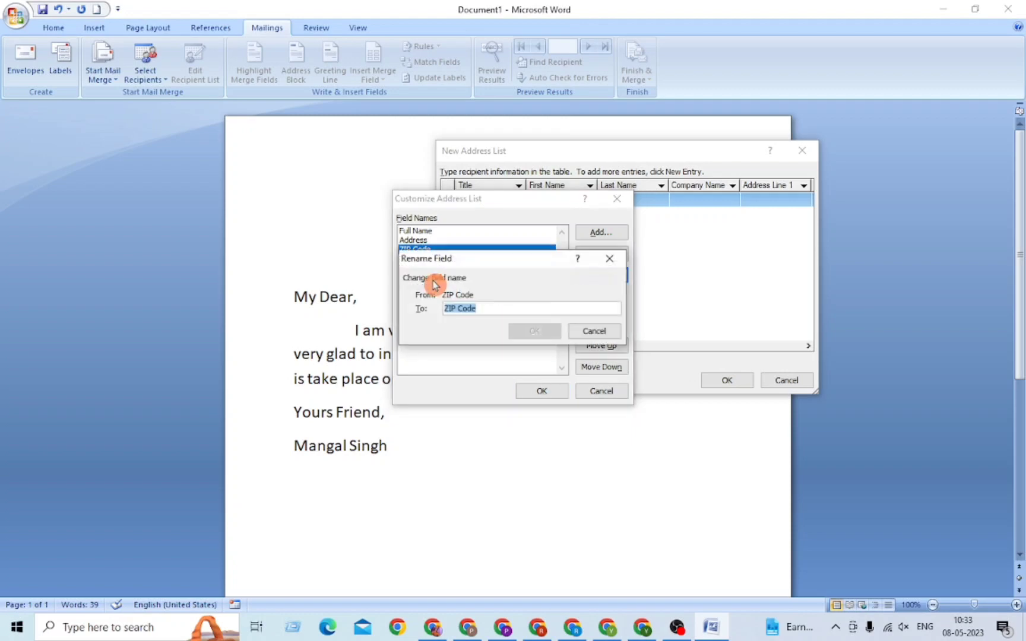
pyautogui.click(457, 308)
pyautogui.press('BackSpace')
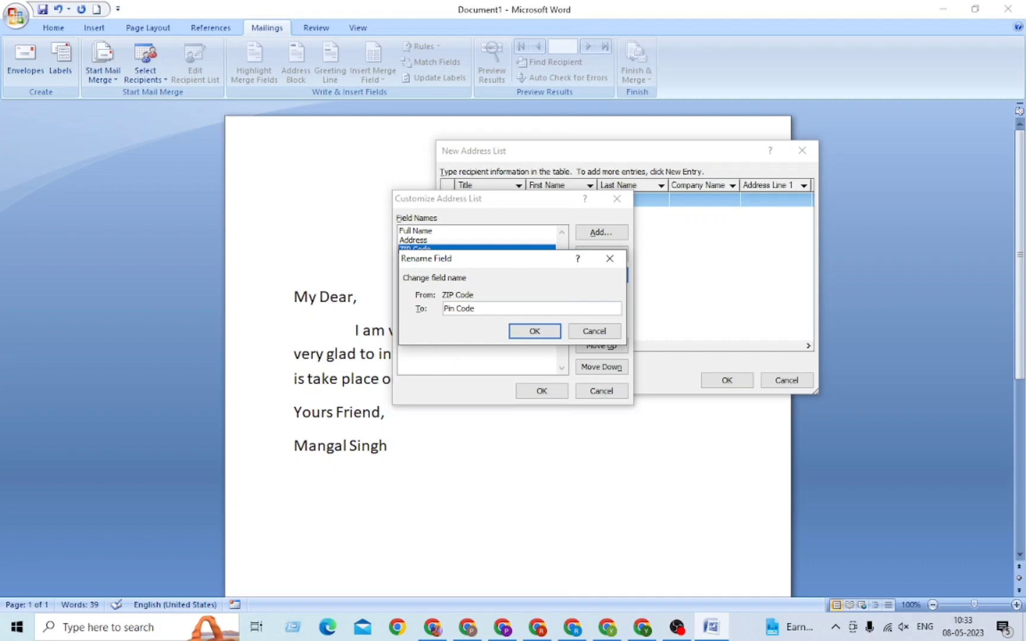
pyautogui.click(534, 331)
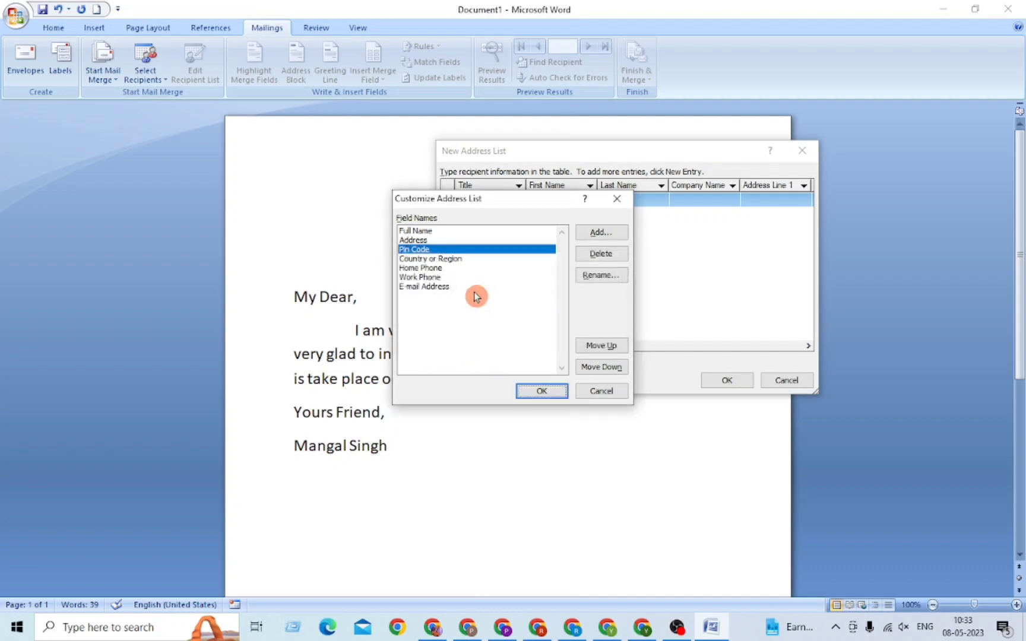
# Delete the Country or Region, Home Phone, Work Phone and E-mail Address fields.
pyautogui.click(461, 258)
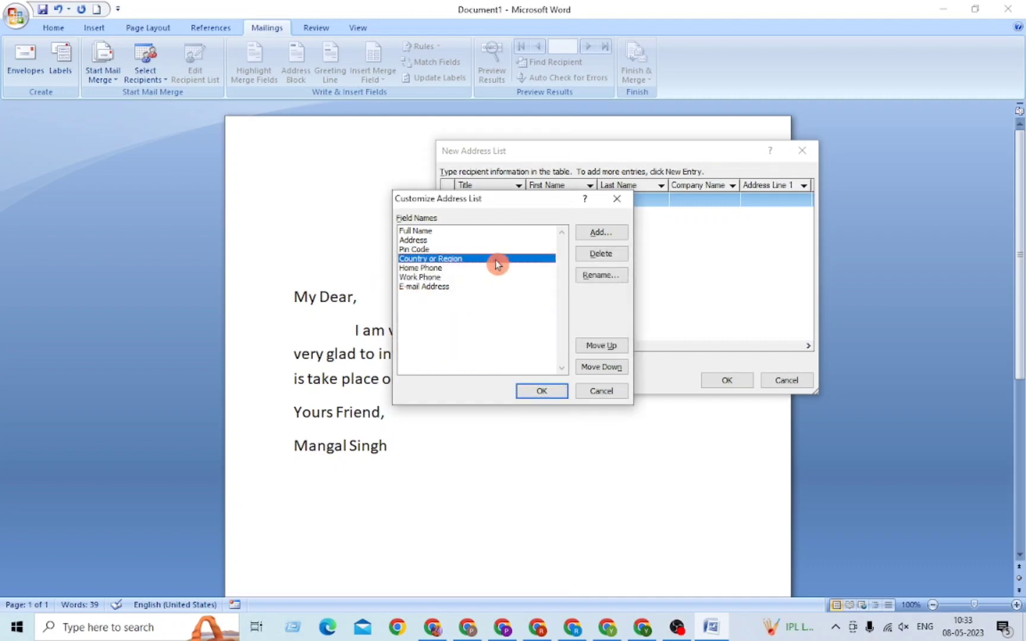
pyautogui.click(601, 254)
pyautogui.click(487, 351)
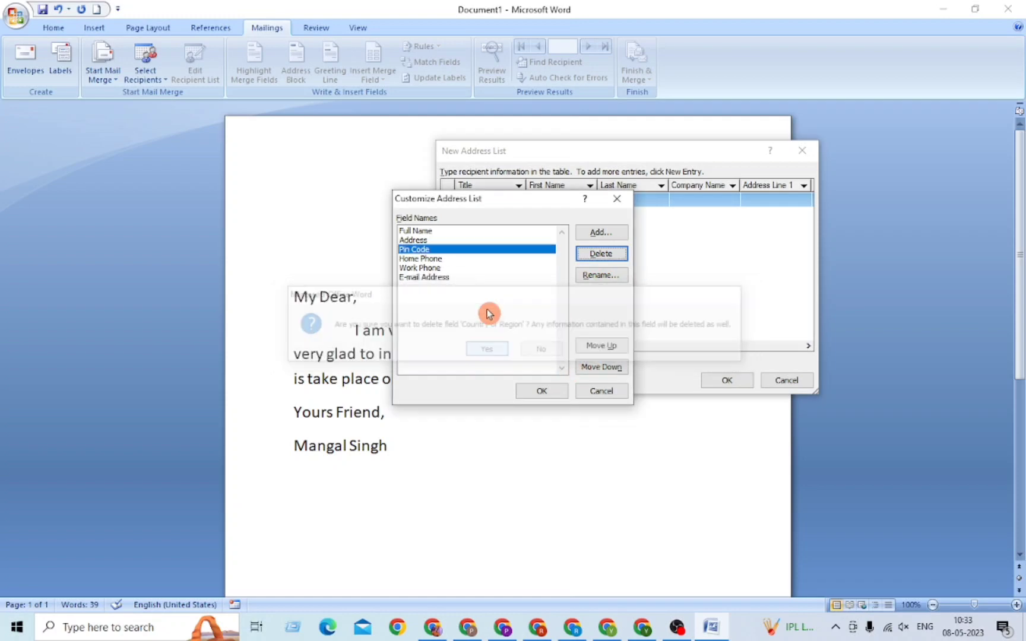
pyautogui.click(428, 260)
pyautogui.click(600, 254)
pyautogui.click(492, 350)
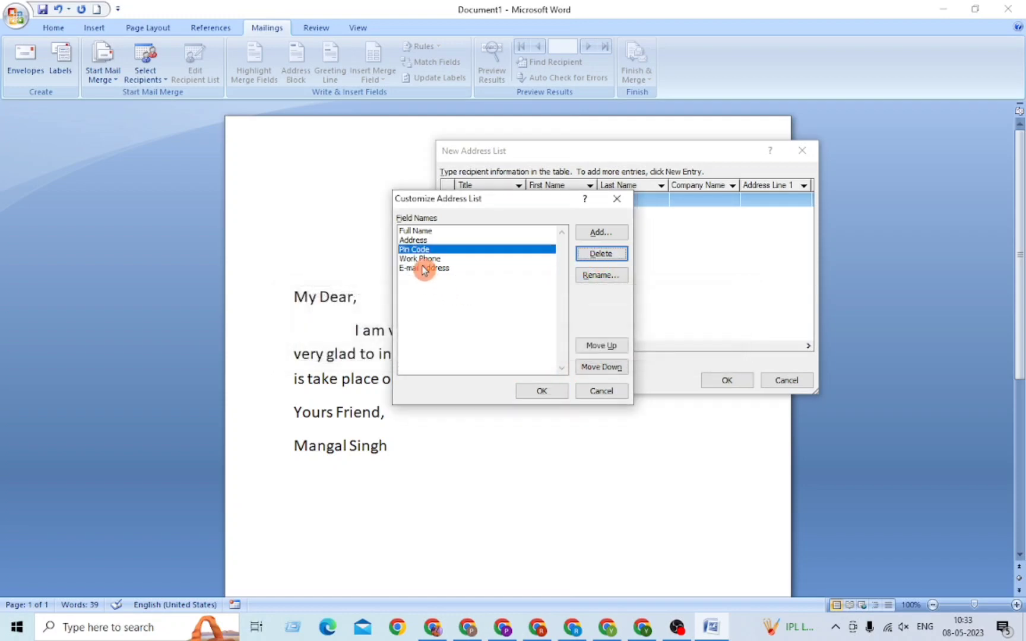
pyautogui.click(422, 259)
pyautogui.click(600, 253)
pyautogui.click(486, 351)
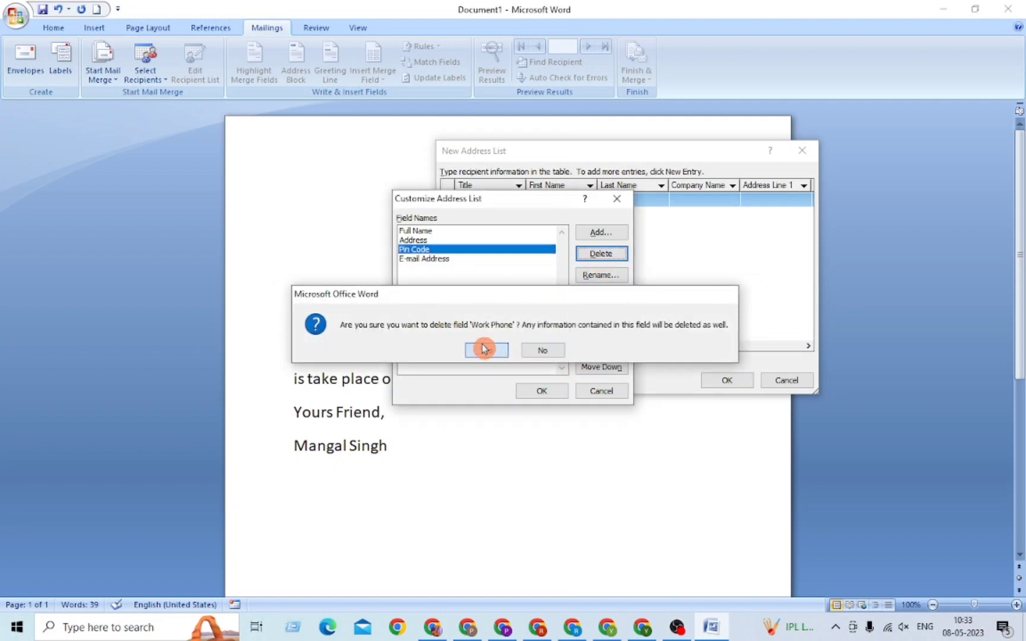
pyautogui.click(423, 260)
pyautogui.click(599, 254)
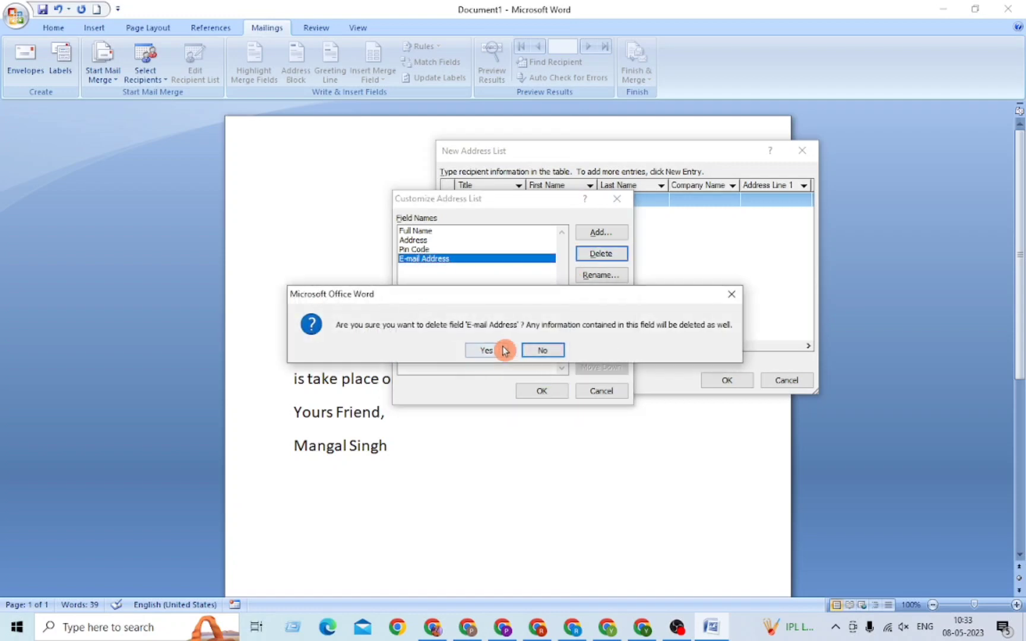
pyautogui.click(486, 350)
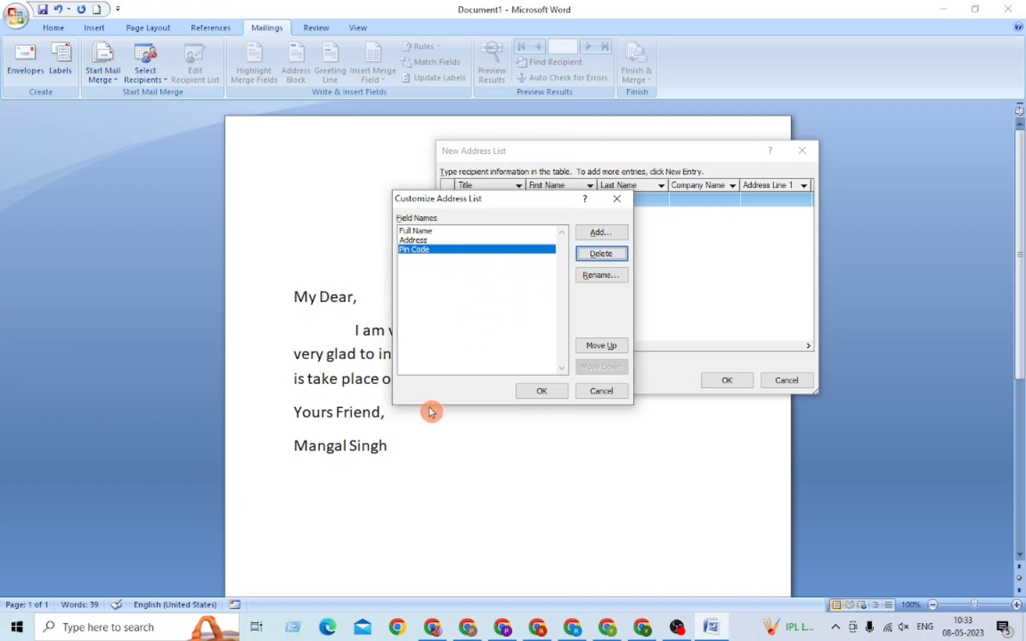
# Keep Full Name at the top of the list and apply the three-column layout.
pyautogui.click(424, 232)
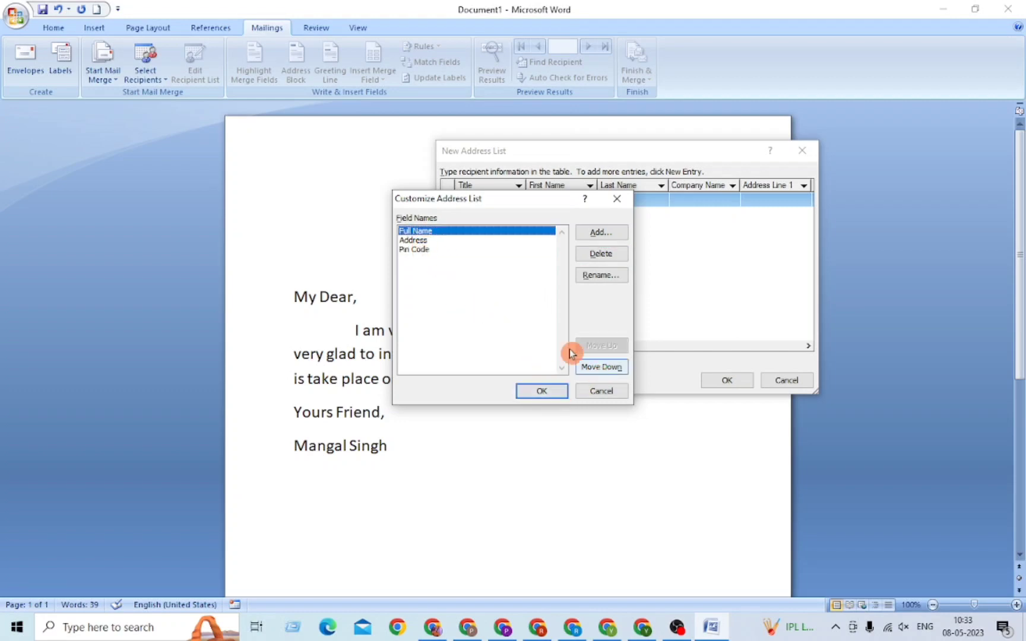
pyautogui.click(598, 371)
pyautogui.click(598, 371)
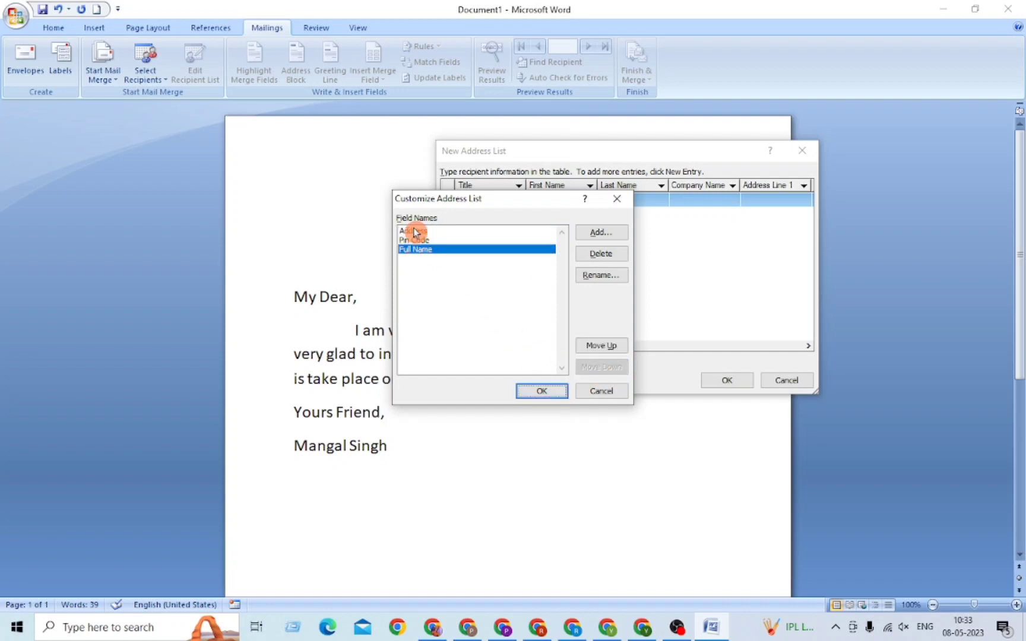
pyautogui.click(598, 346)
pyautogui.click(598, 346)
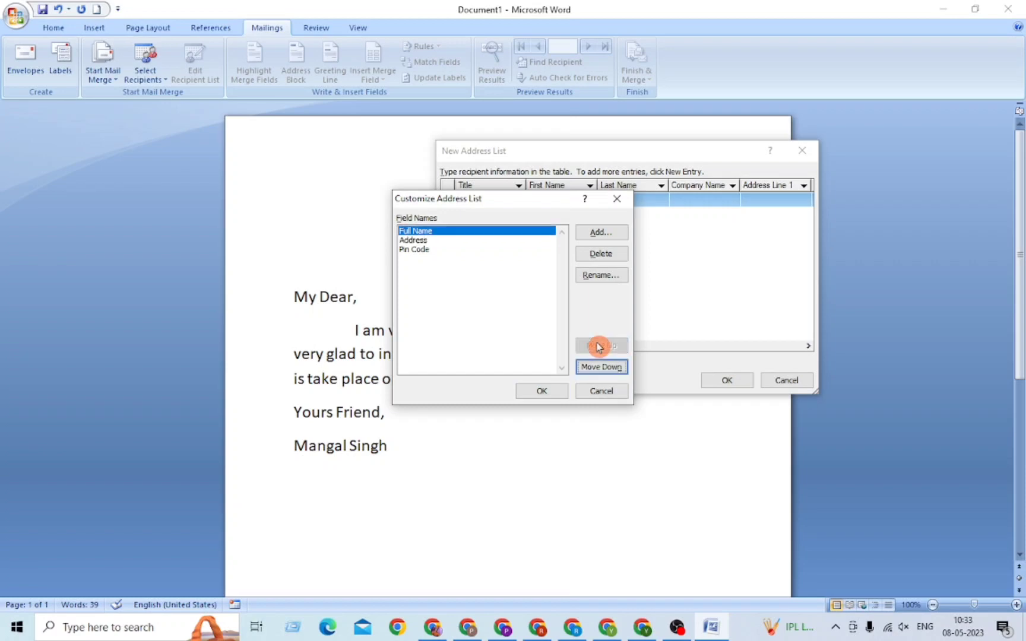
pyautogui.click(421, 240)
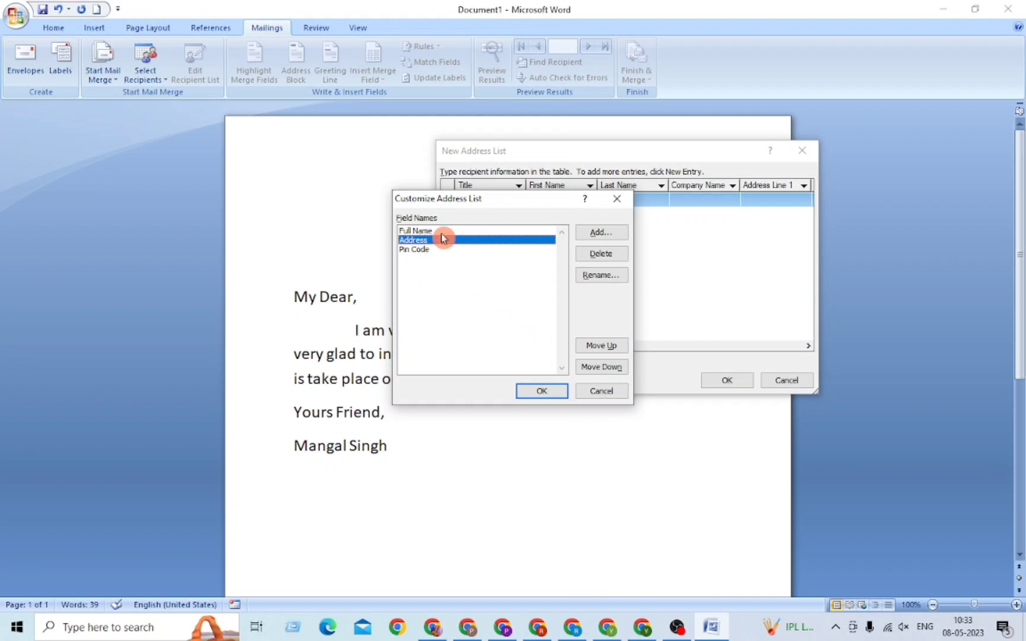
pyautogui.click(542, 392)
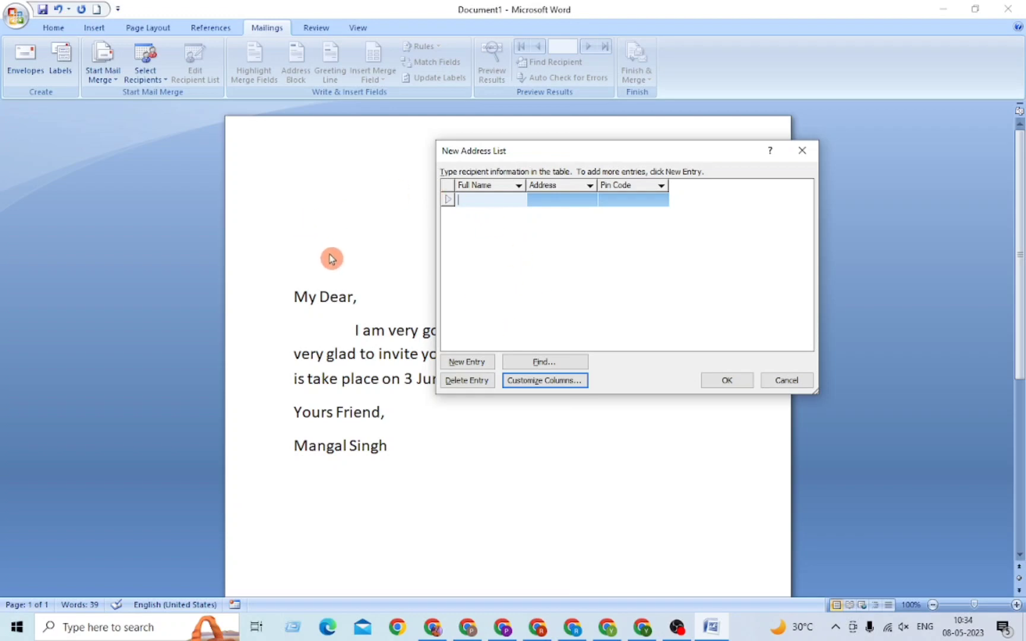
# Enter the first recipient's full name and correct its spelling.
pyautogui.click(469, 194)
pyautogui.click(470, 203)
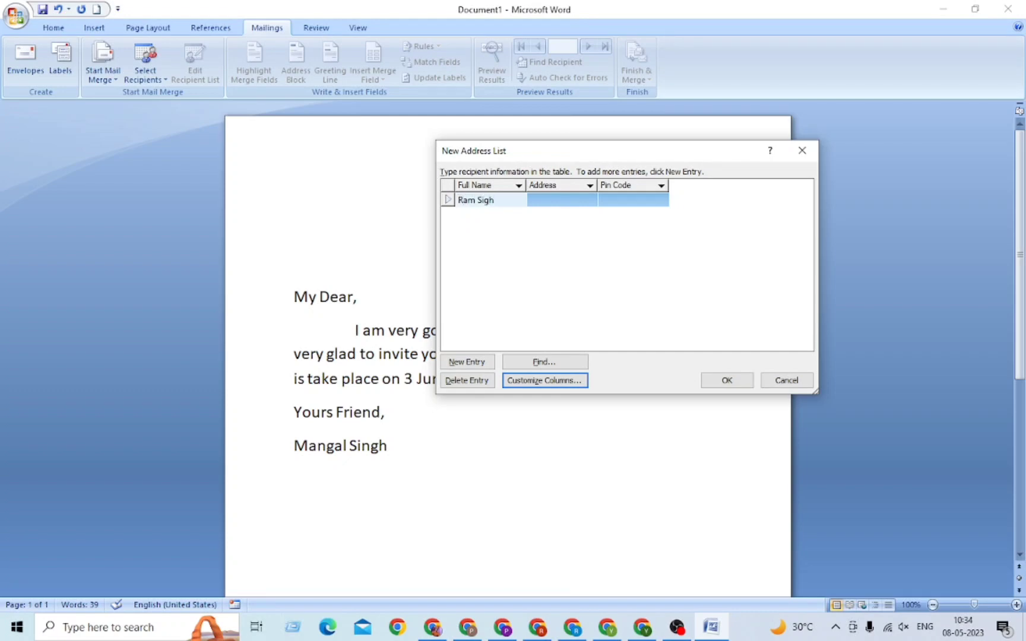
pyautogui.click(477, 204)
pyautogui.press('Tab')
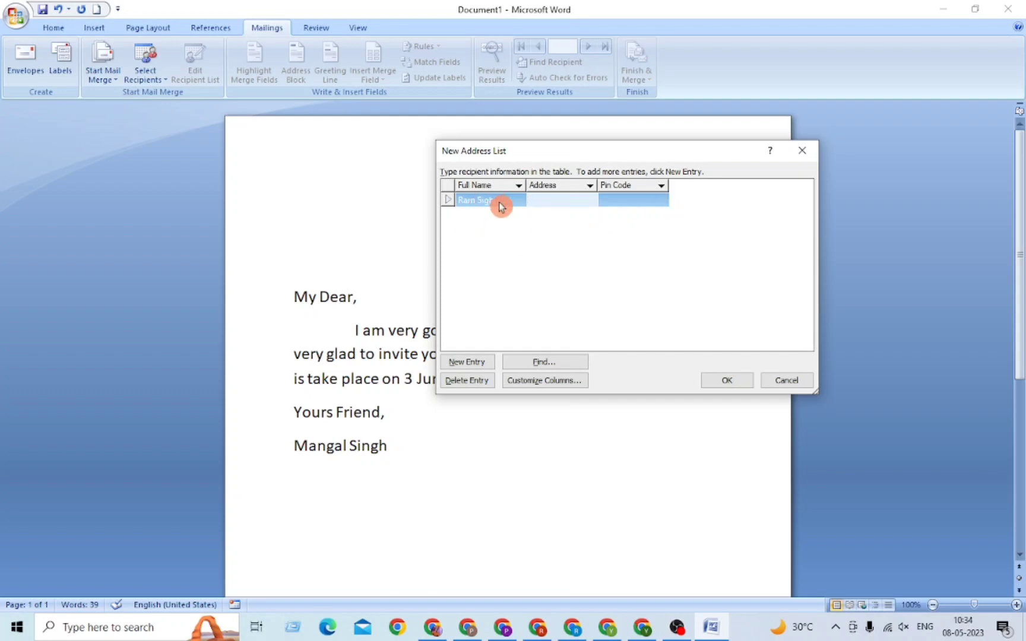
pyautogui.click(500, 205)
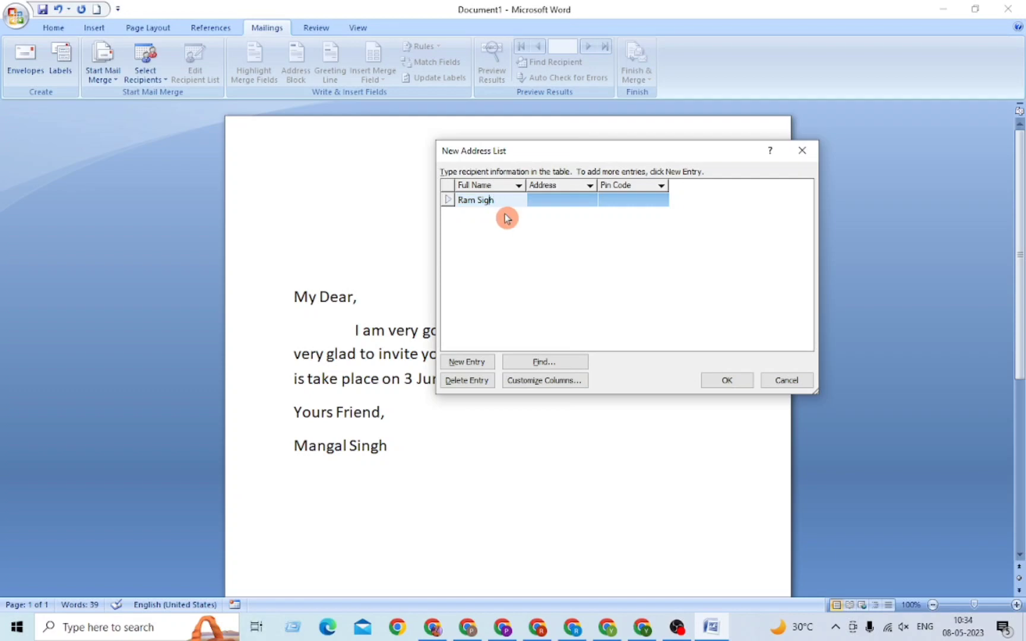
pyautogui.press('BackSpace')
pyautogui.click(506, 218)
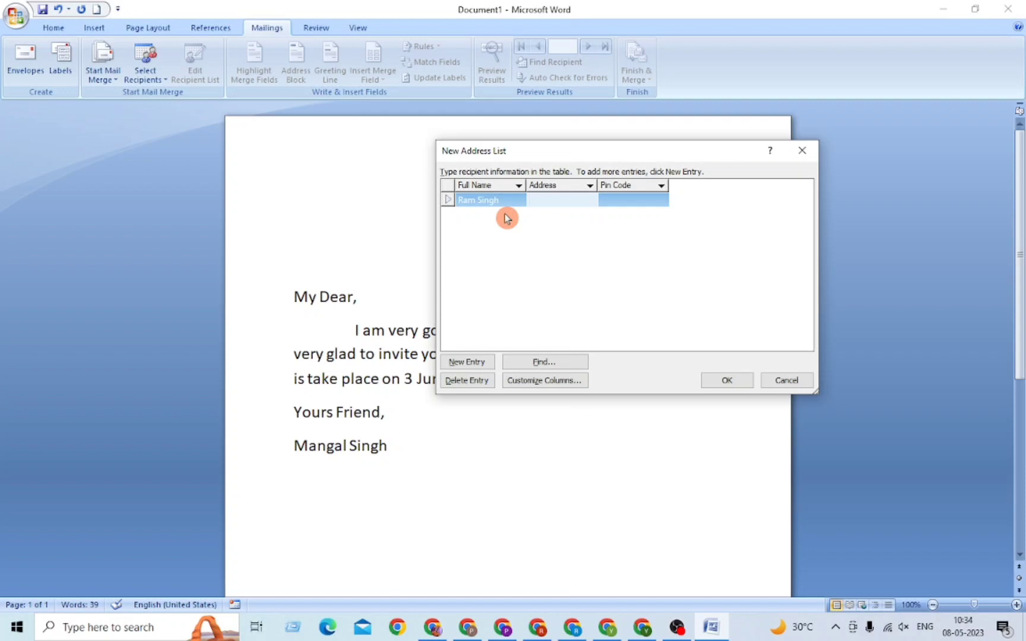
# Give the first recipient address Kota and pin code 312001, then start the second row.
pyautogui.write('kota')
pyautogui.press('Tab')
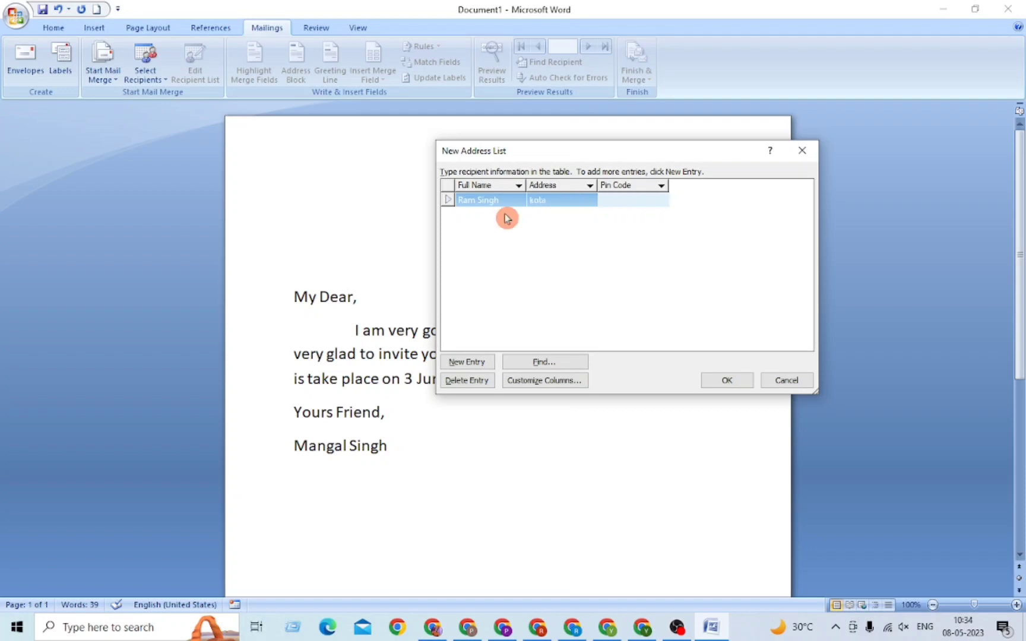
pyautogui.click(507, 218)
pyautogui.click(507, 218)
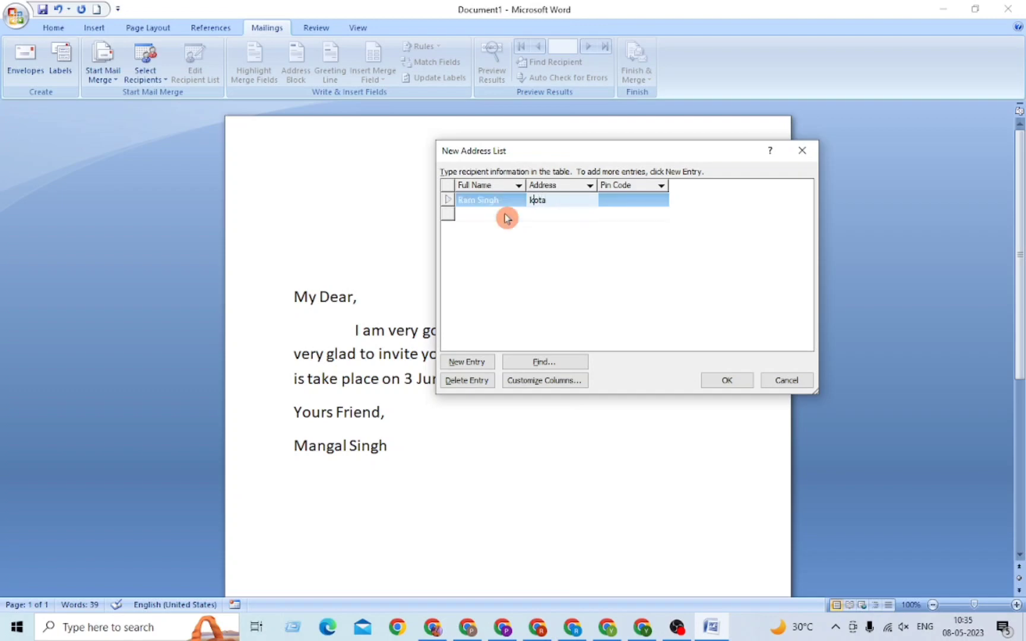
pyautogui.press('Tab')
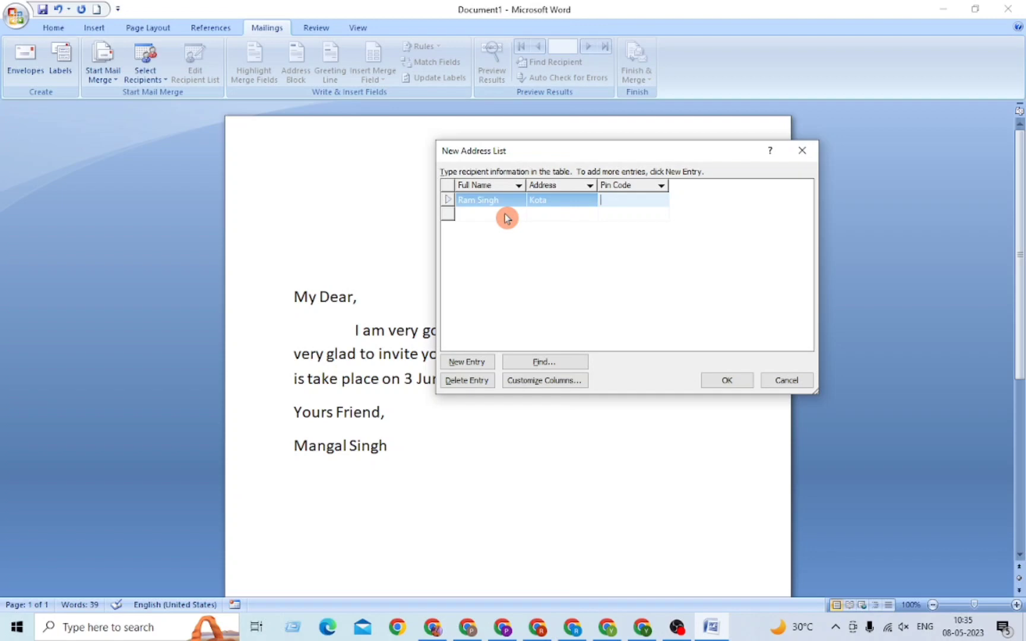
pyautogui.write('312001')
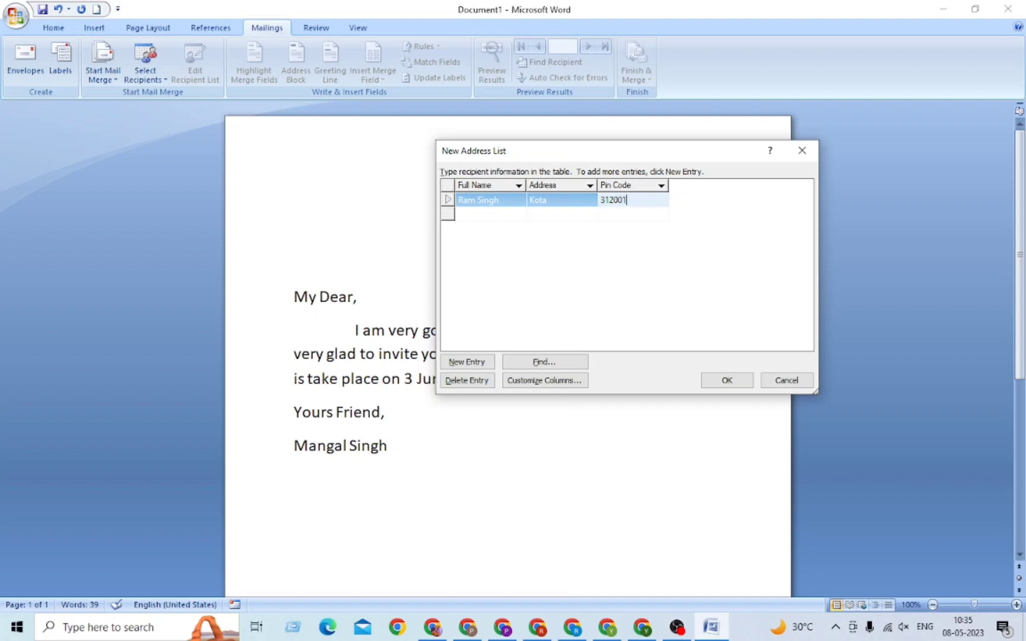
pyautogui.click(506, 214)
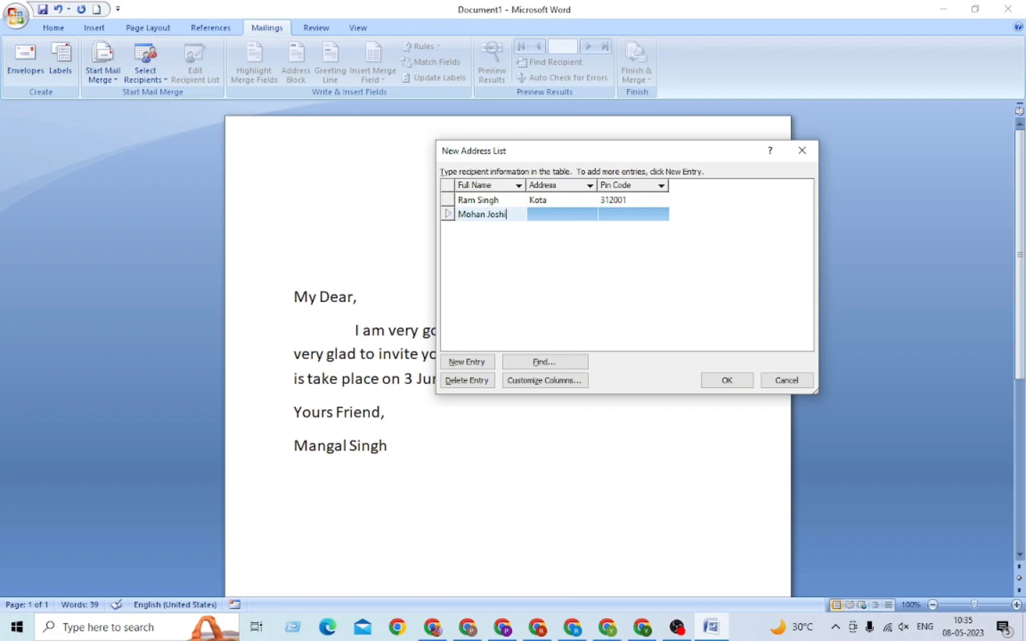
# Give the second recipient address Jaipur and pin code 330000.
pyautogui.press('Tab')
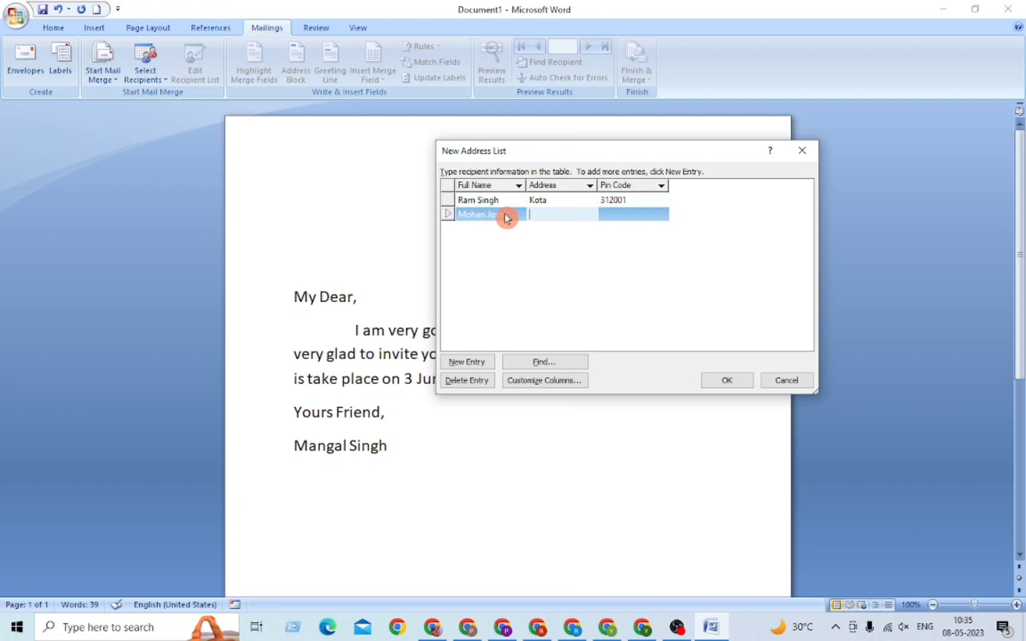
pyautogui.write('Jaipur')
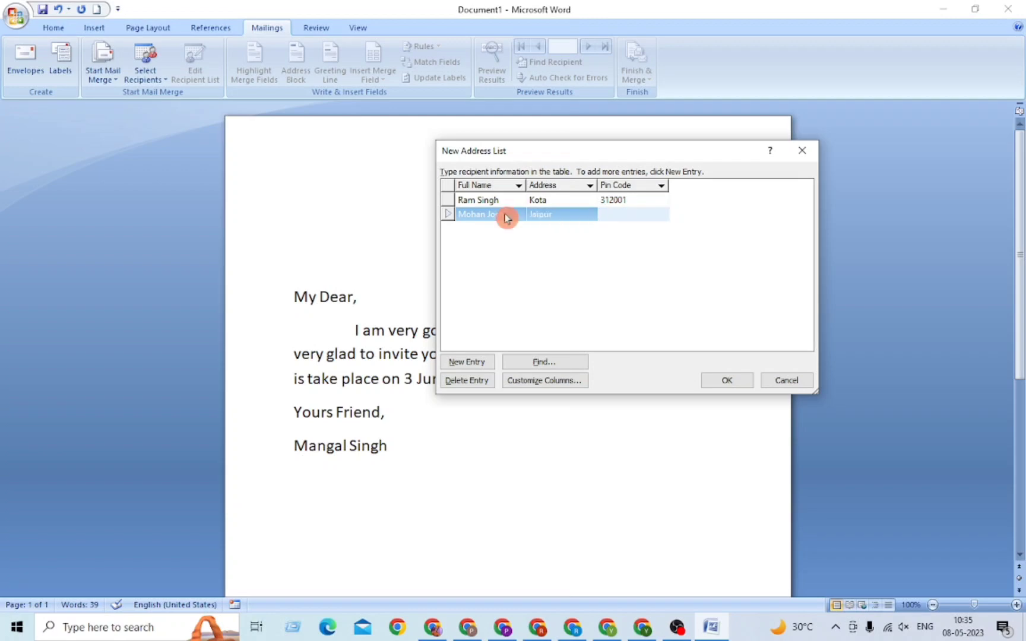
pyautogui.write('330000')
pyautogui.press('Tab')
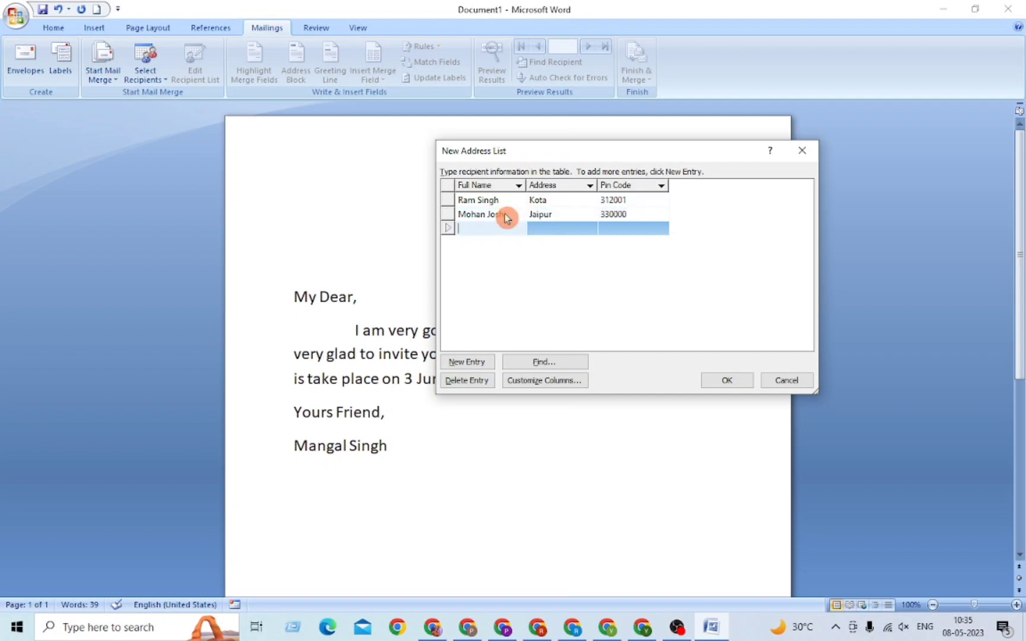
# Add the third recipient's name with address Udaipur and pin code 310000.
pyautogui.write('a')
pyautogui.write('hr')
pyautogui.press('BackSpace')
pyautogui.press('BackSpace')
pyautogui.write('harma')
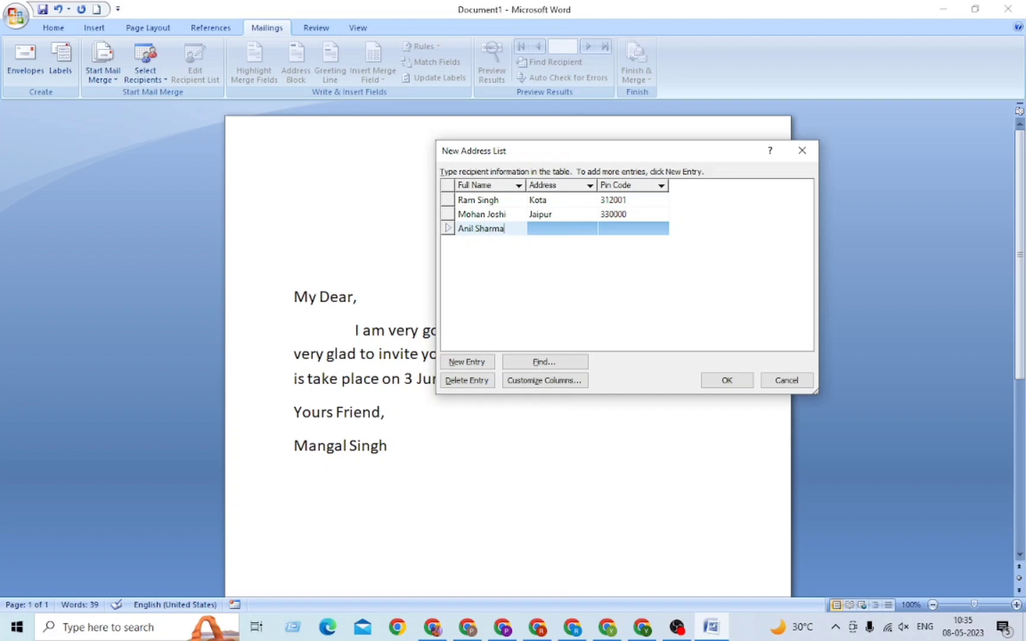
pyautogui.press('Tab')
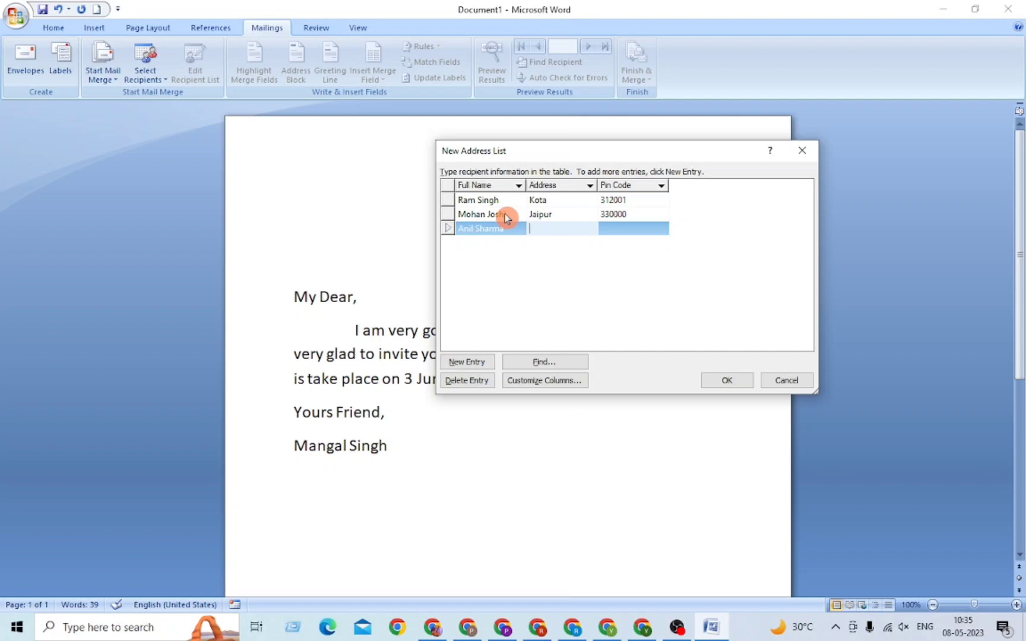
pyautogui.write('Udai')
pyautogui.press('BackSpace')
pyautogui.write('pur')
pyautogui.press('Tab')
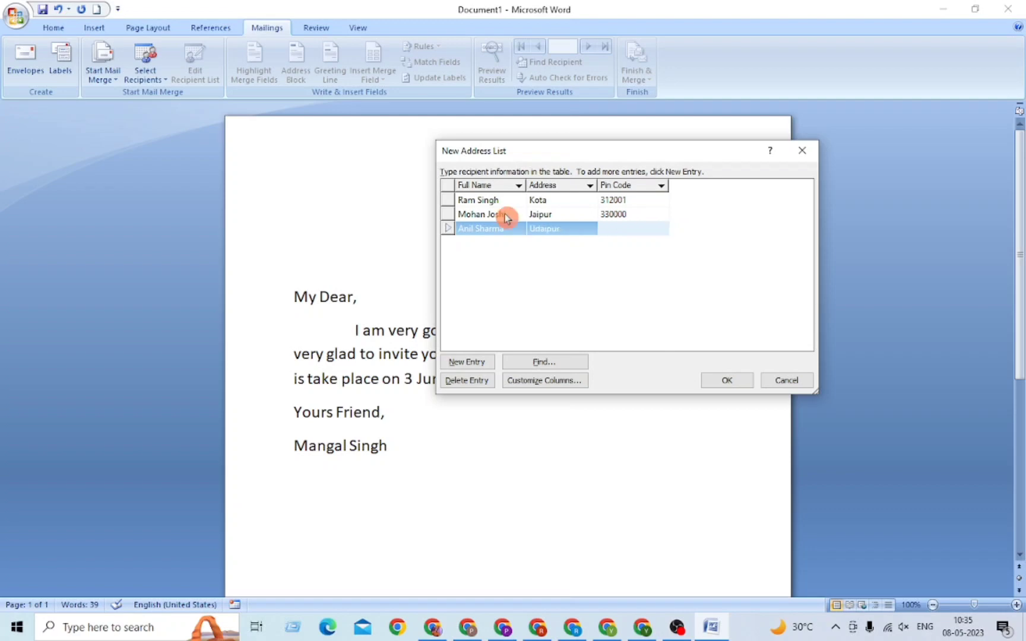
pyautogui.write('31')
pyautogui.write('0000')
pyautogui.press('Tab')
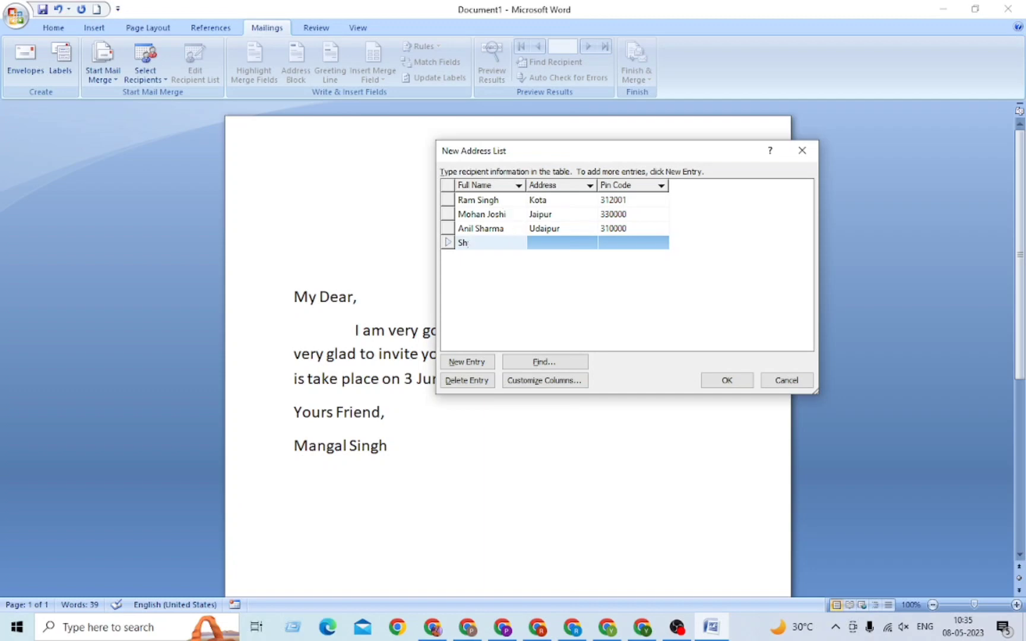
# Add the fourth recipient's name with address Mumbai and pin code 200010.
pyautogui.press('Tab')
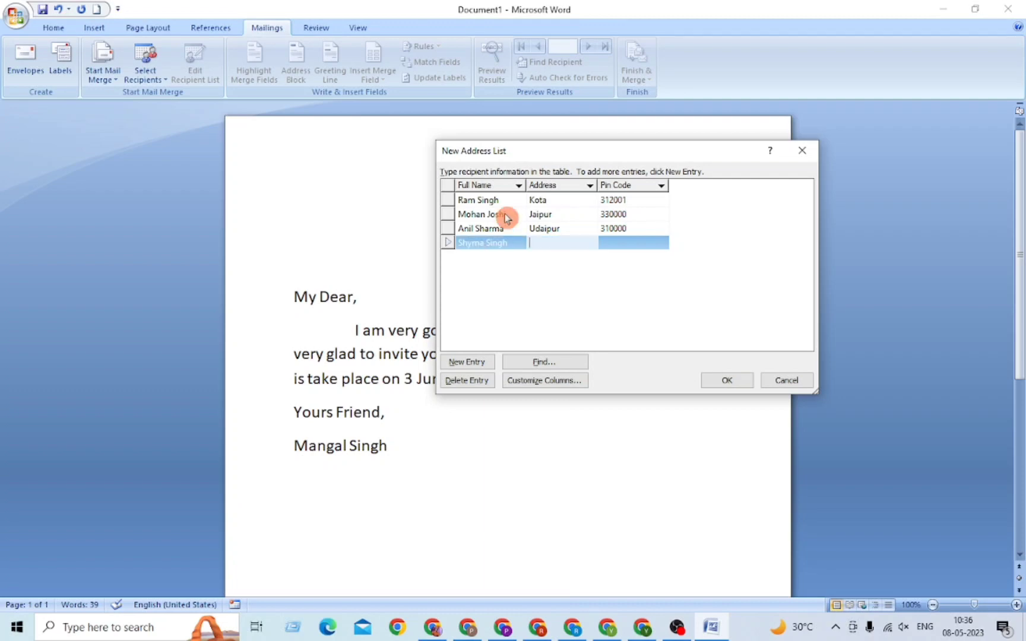
pyautogui.write('Mumbai')
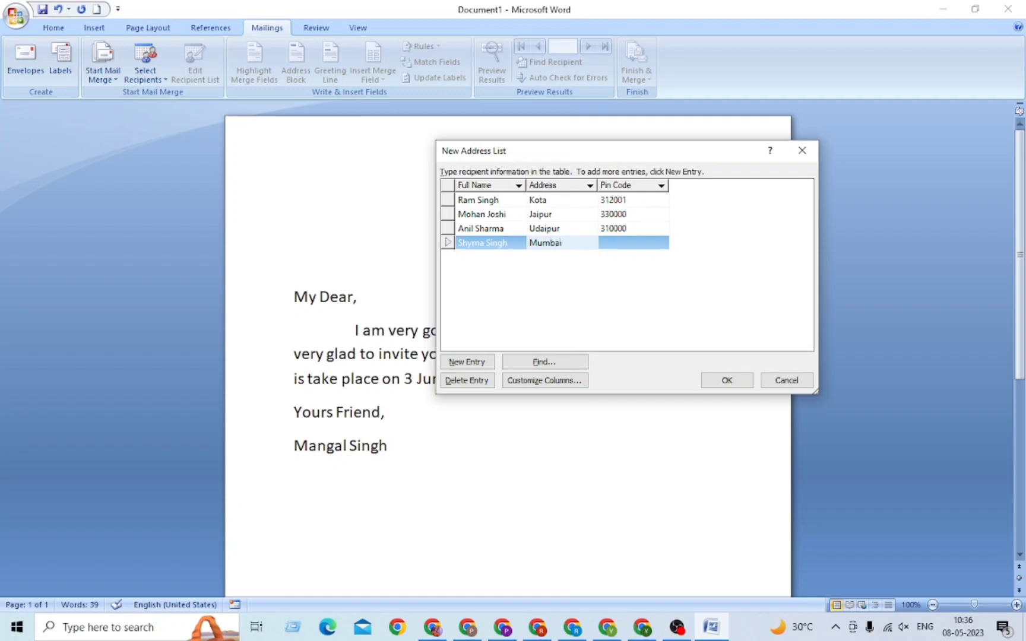
pyautogui.press('Tab')
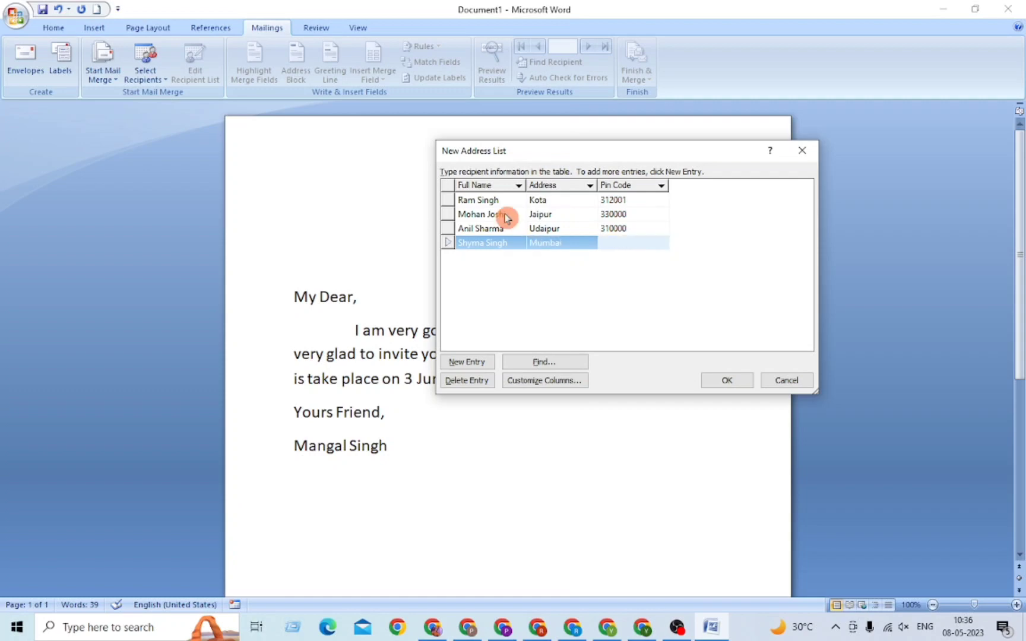
pyautogui.write('2000')
pyautogui.write('10')
pyautogui.press('Tab')
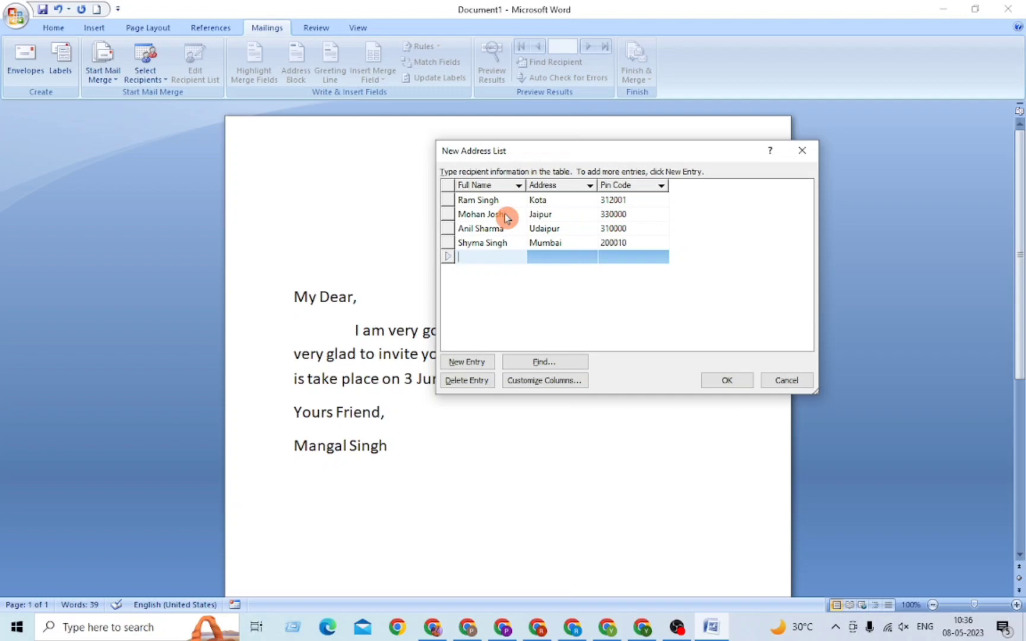
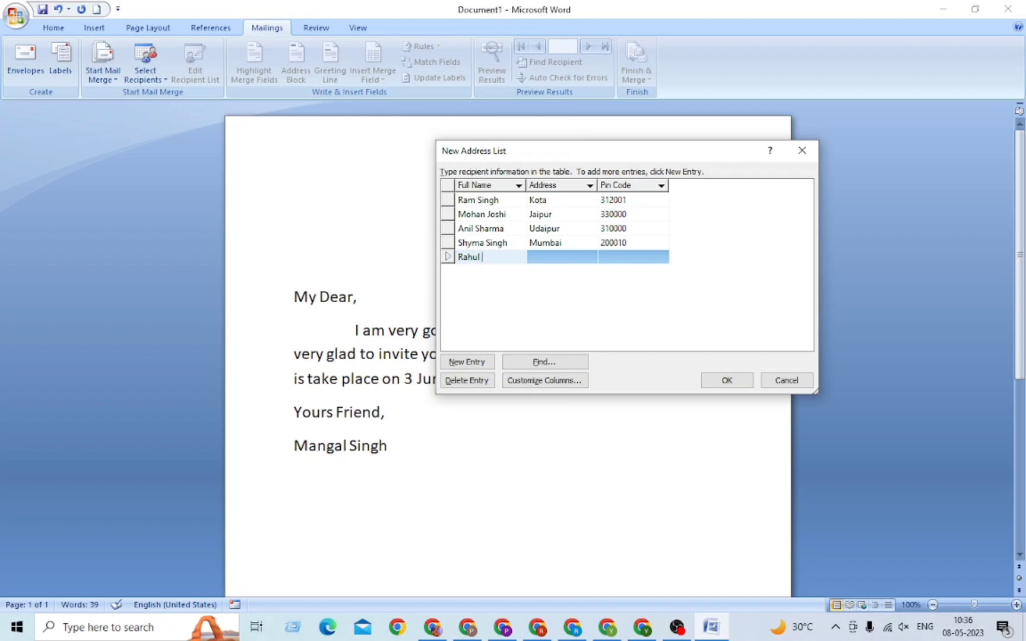
# Add the fifth recipient with address Delhi and pin code 100240, then close the list.
pyautogui.press('Tab')
pyautogui.write('D')
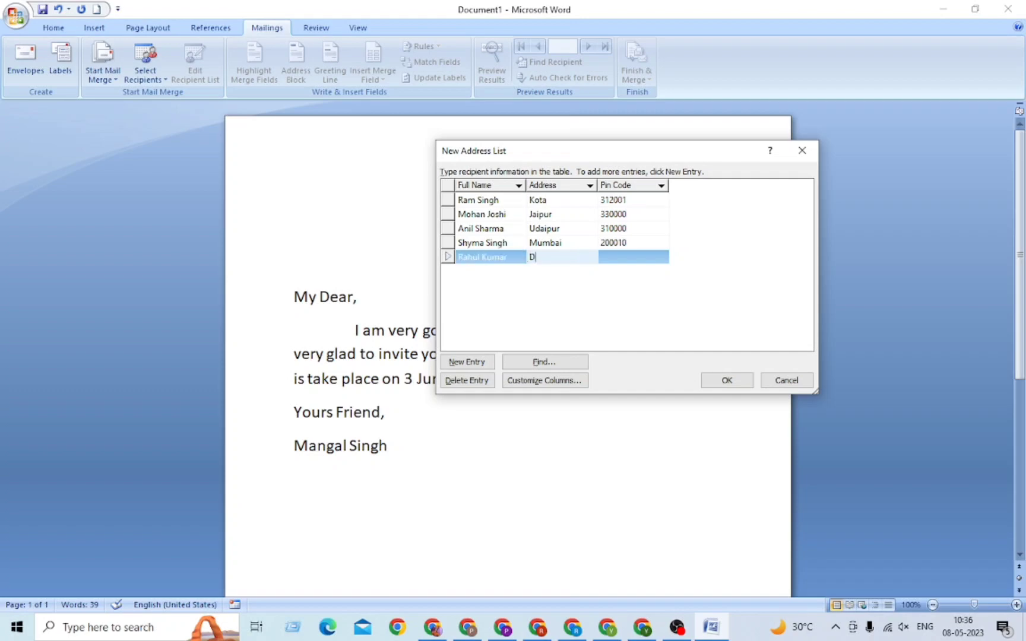
pyautogui.write('elhi')
pyautogui.press('Tab')
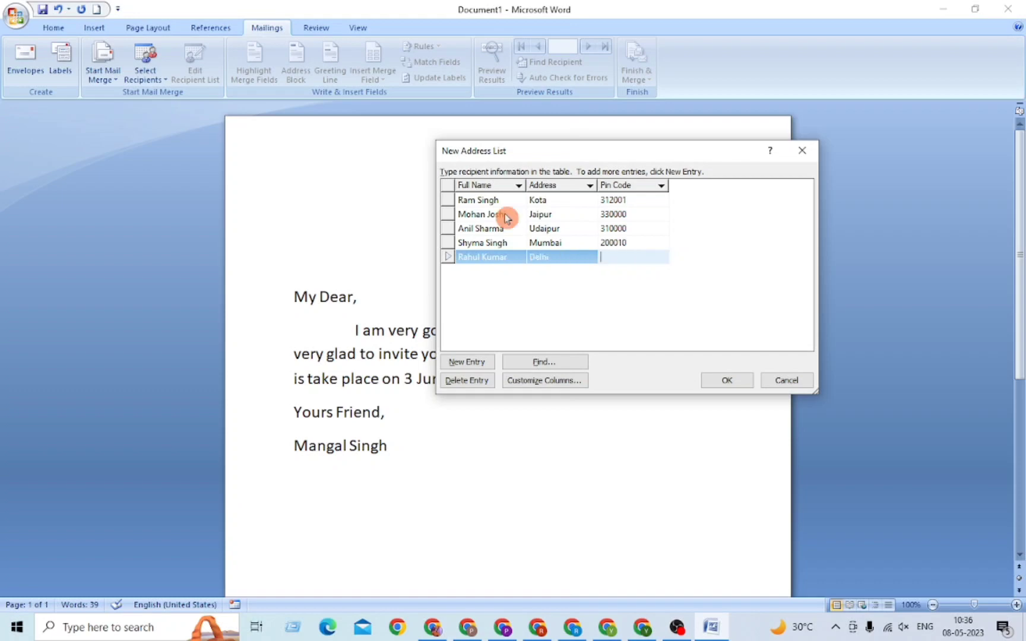
pyautogui.write('10')
pyautogui.write('0240')
pyautogui.click(727, 381)
pyautogui.write('L')
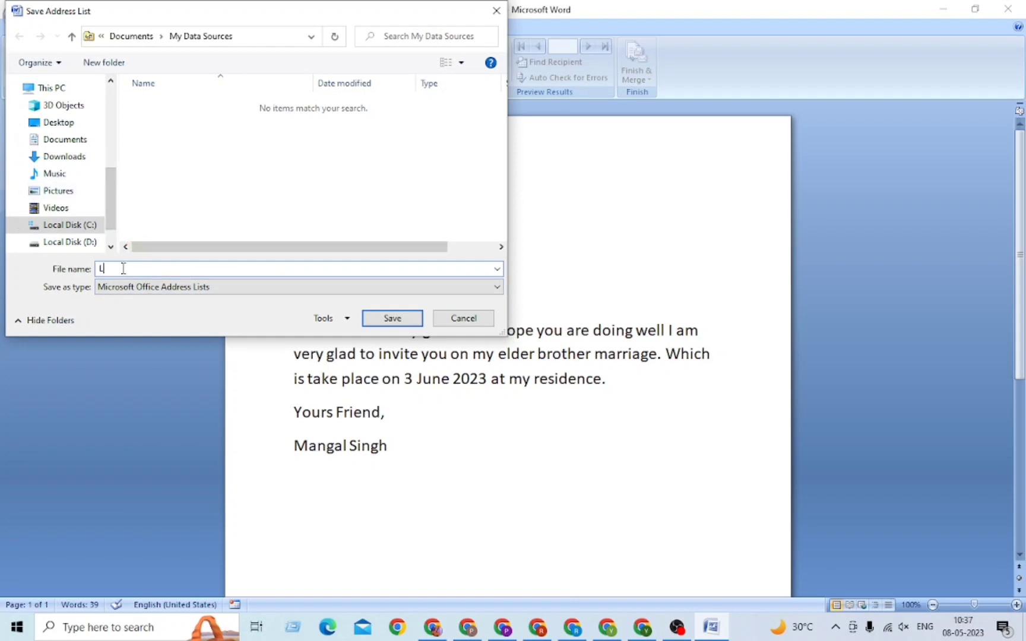
# Name the recipient file 'List Name' and save it to the Desktop folder.
pyautogui.write('ist')
pyautogui.write(' Name')
pyautogui.click(65, 123)
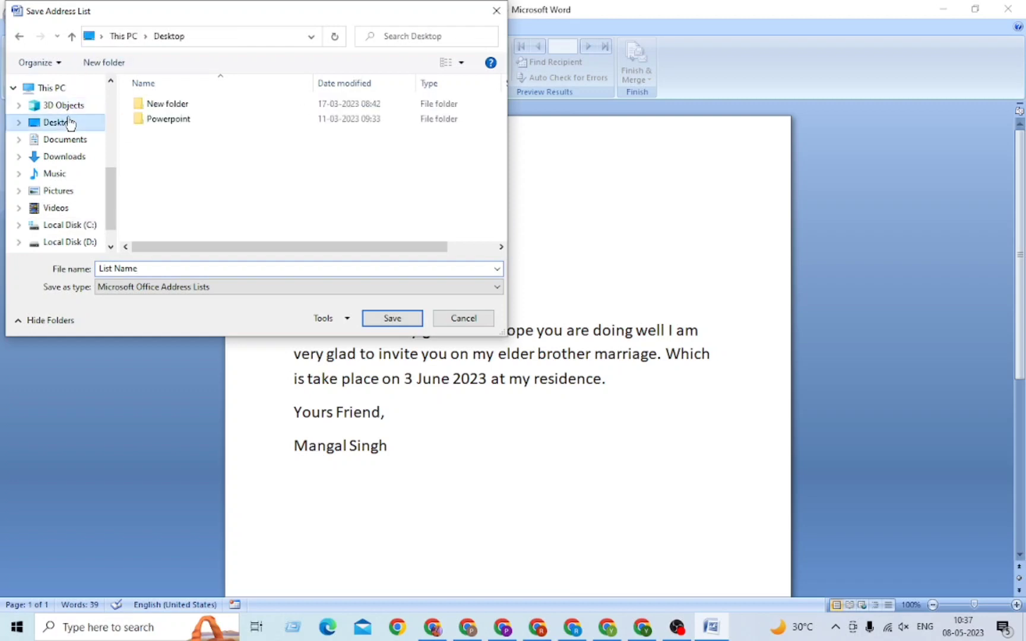
pyautogui.click(398, 324)
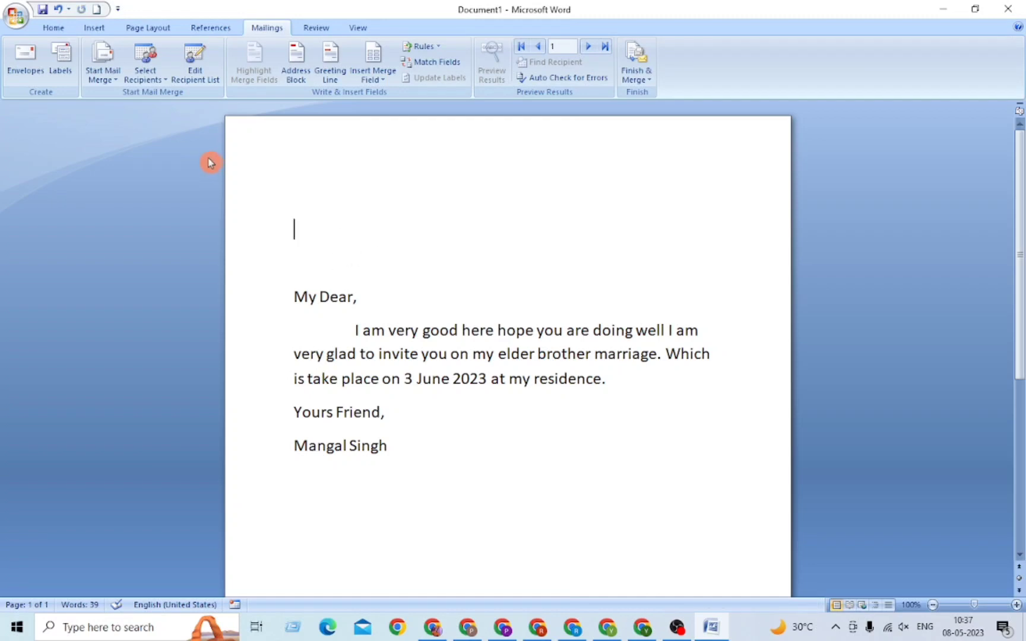
# Sort the List Name recipients A to Z by Full Name and confirm all five entries.
pyautogui.click(198, 191)
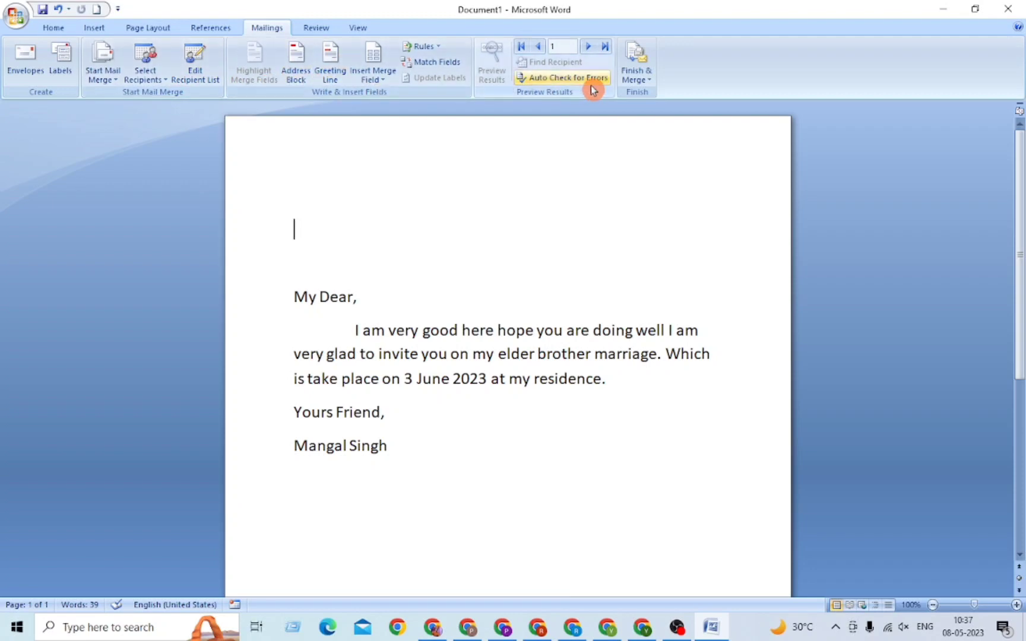
pyautogui.click(176, 82)
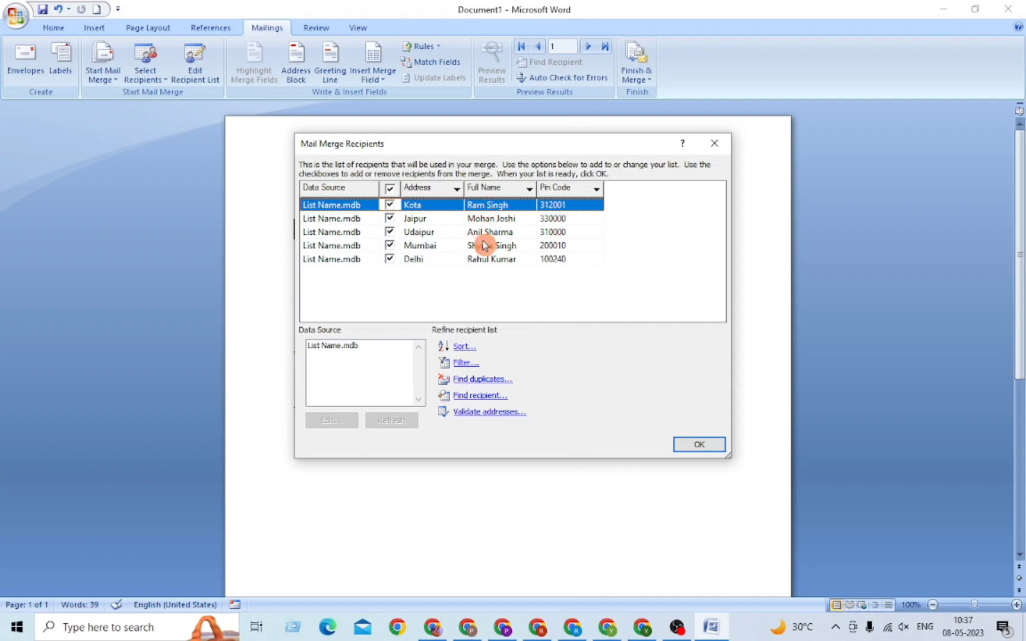
pyautogui.click(528, 190)
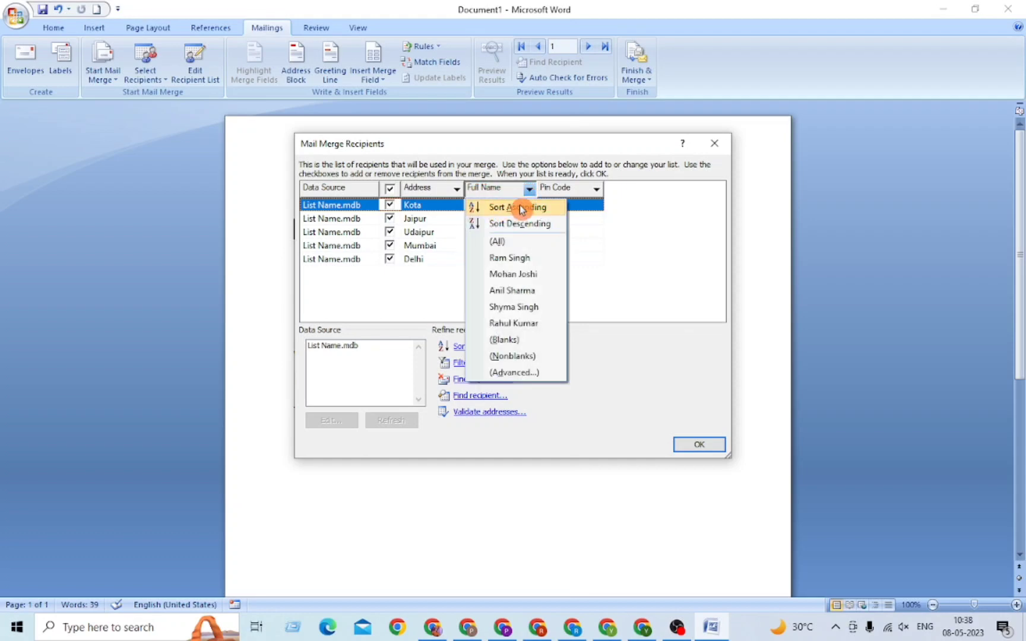
pyautogui.click(494, 213)
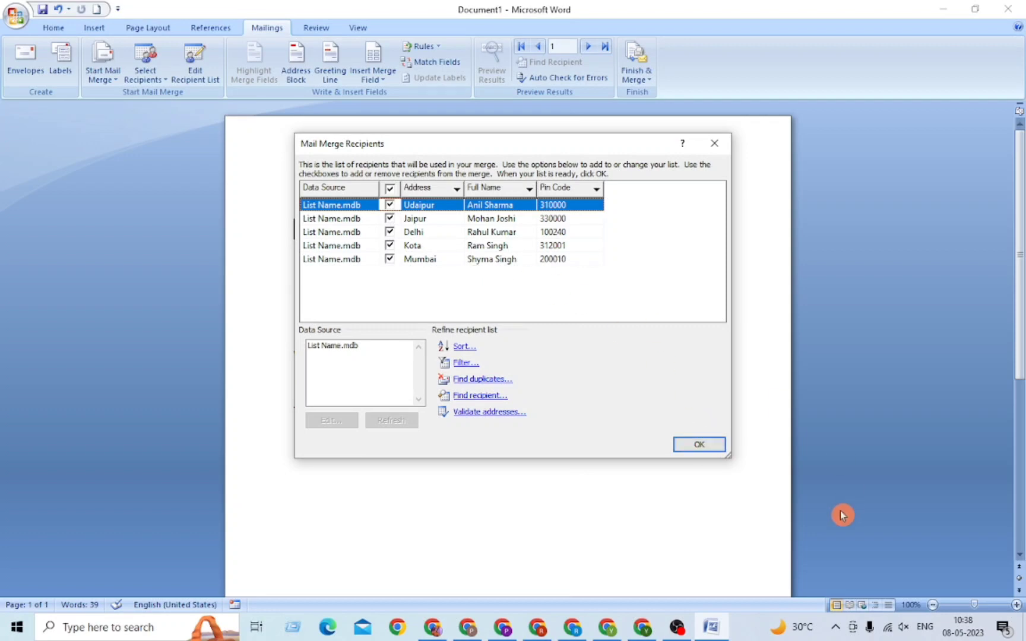
pyautogui.click(707, 446)
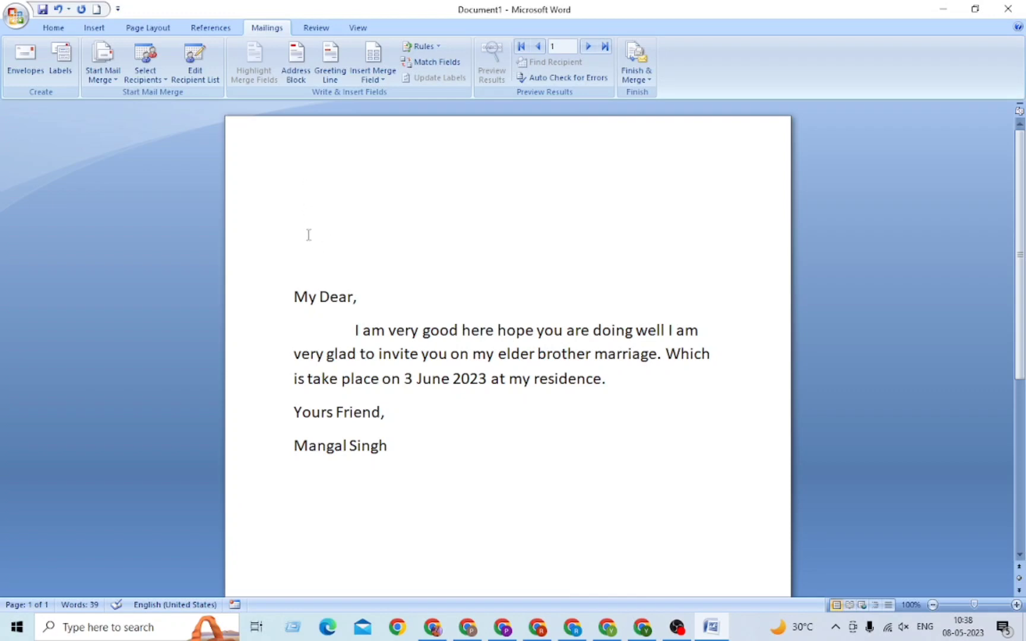
# Type the labels 'Full Name:', 'Address:' and 'Pin Code:' on three separate lines at the letter's top.
pyautogui.write('F')
pyautogui.write('ull')
pyautogui.write(' Na')
pyautogui.write('me')
pyautogui.write(':')
pyautogui.press('Return')
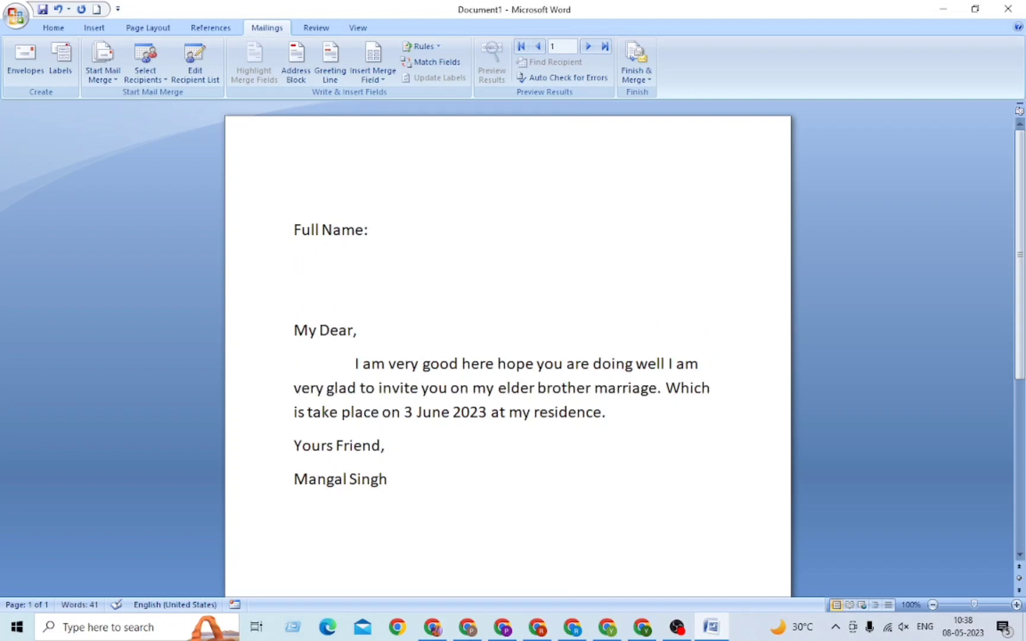
pyautogui.write('Addres')
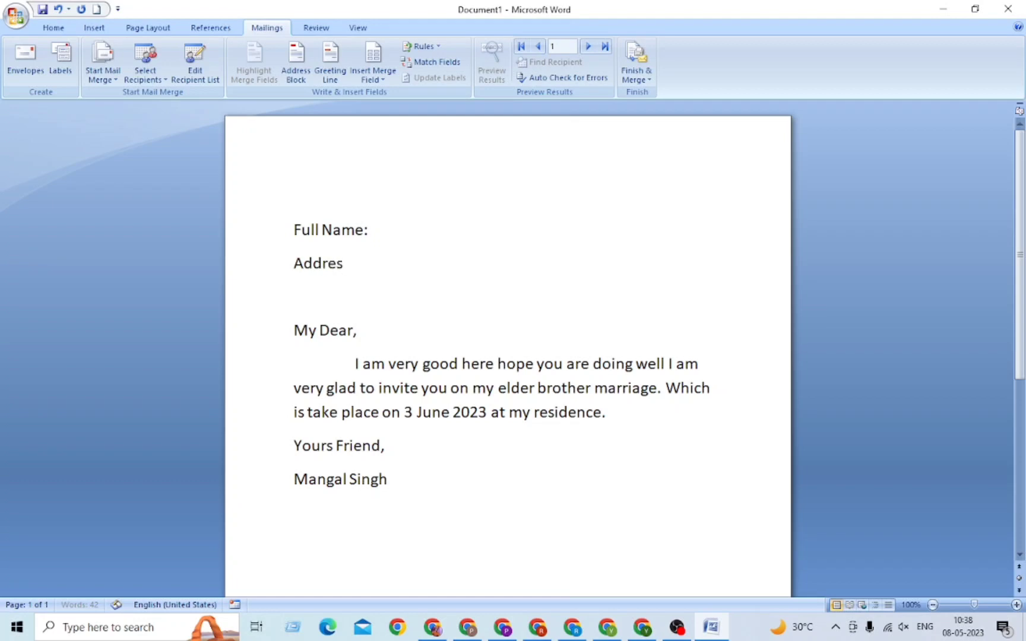
pyautogui.write('s:')
pyautogui.press('Return')
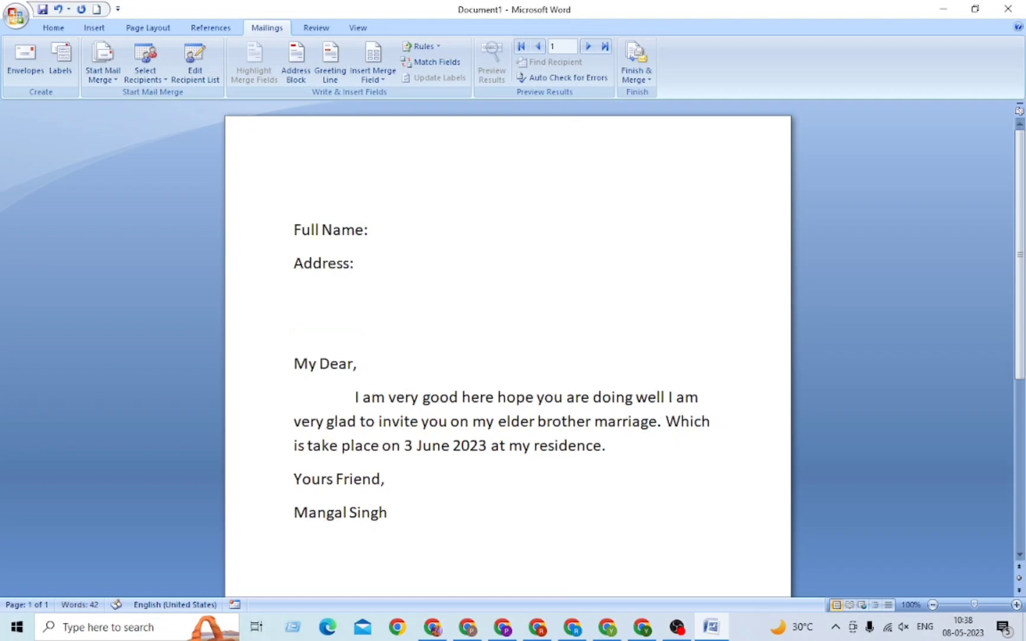
pyautogui.write('Pi')
pyautogui.write('n ')
pyautogui.write('Code')
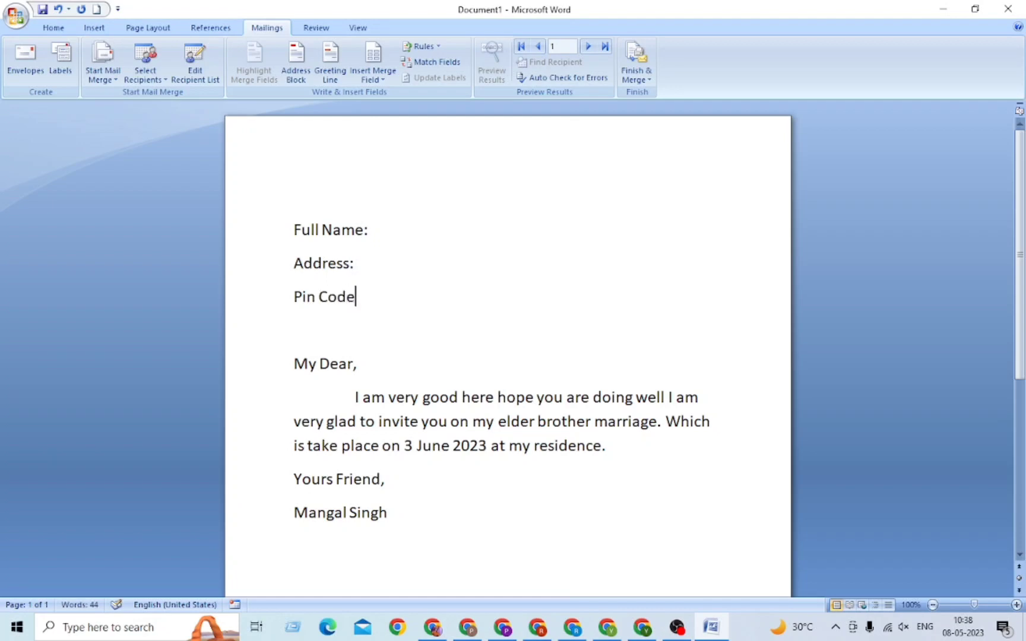
pyautogui.write(':')
pyautogui.click(381, 263)
pyautogui.click(385, 233)
# Insert the Full_Name, Address and Pin_Code merge fields after their matching labels.
pyautogui.click(379, 79)
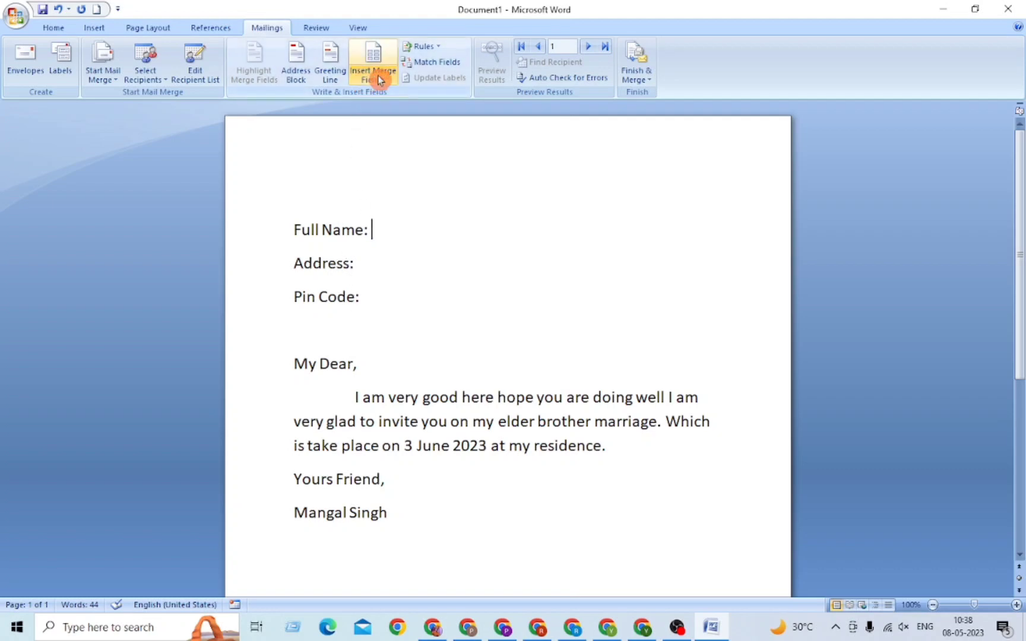
pyautogui.click(382, 81)
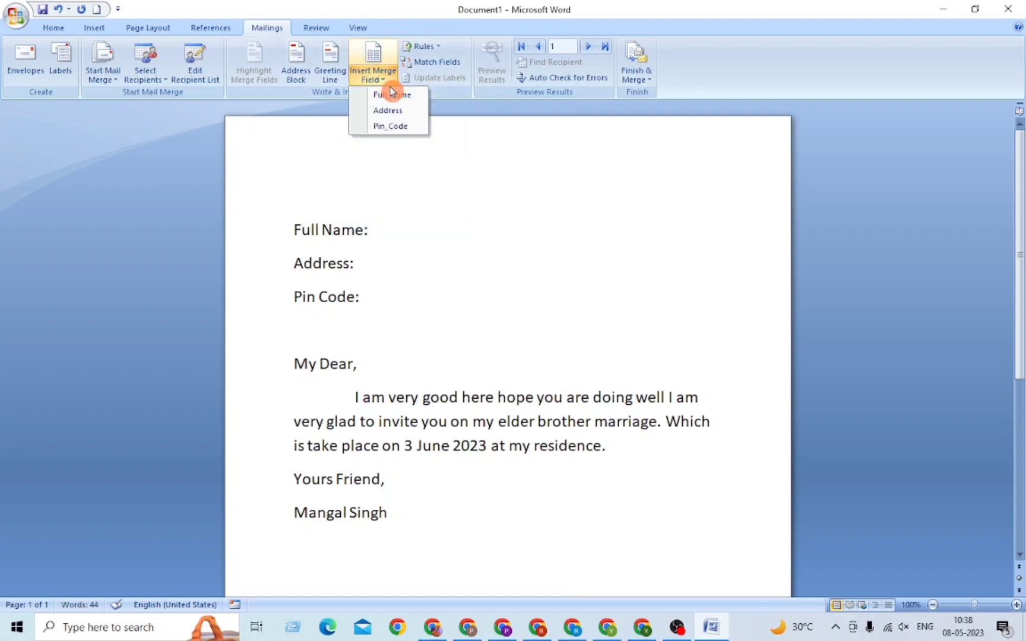
pyautogui.click(391, 94)
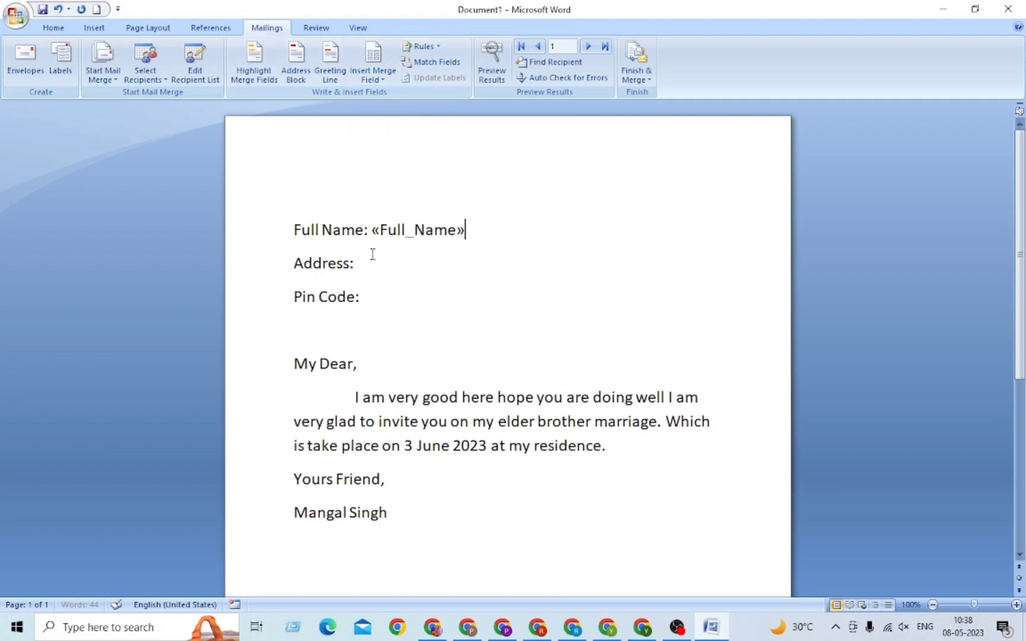
pyautogui.click(366, 264)
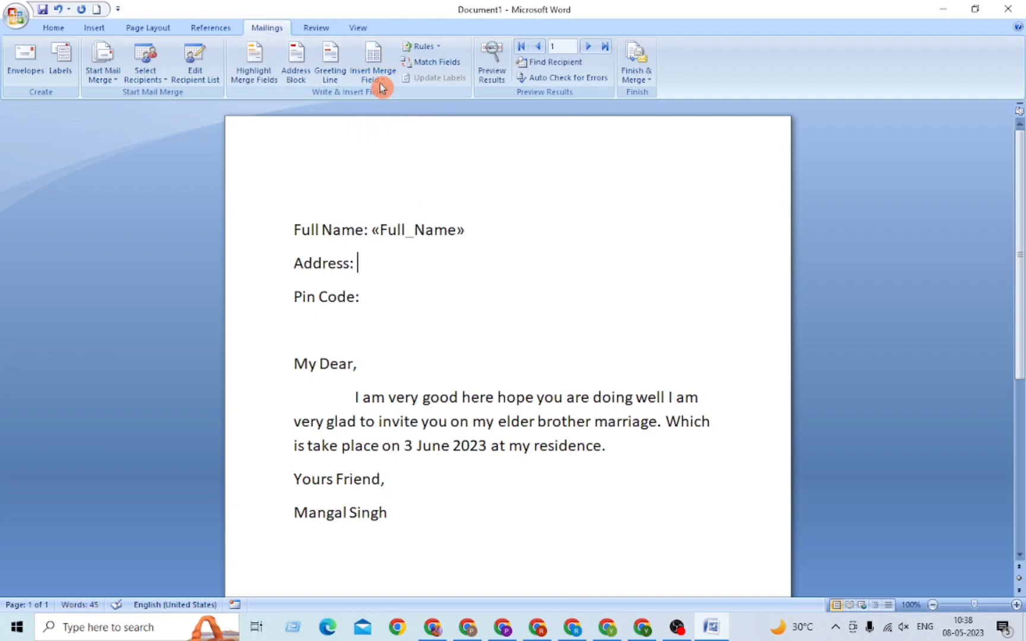
pyautogui.click(382, 76)
pyautogui.click(391, 111)
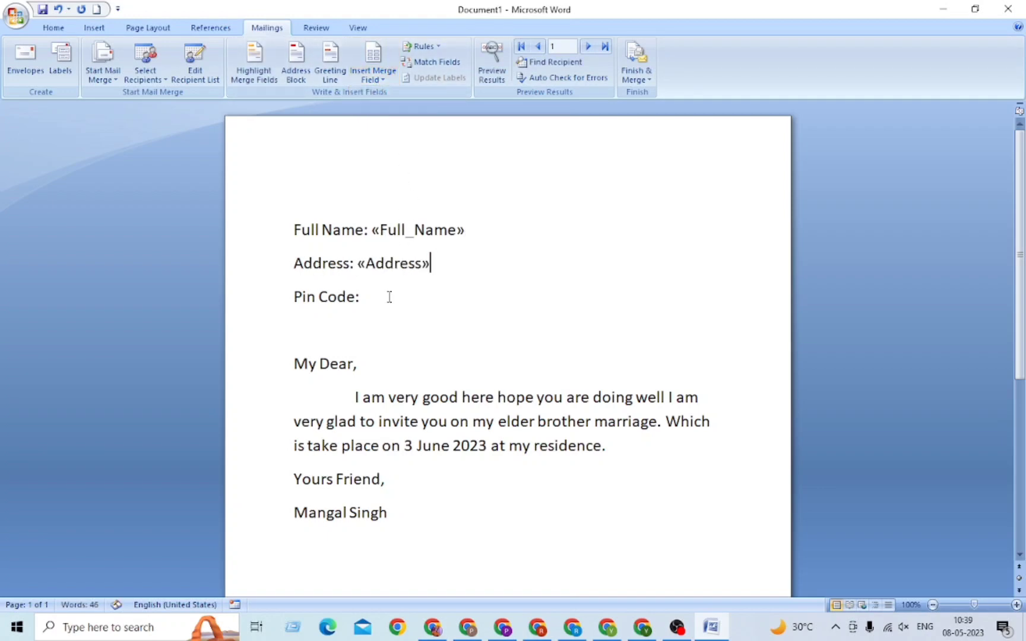
pyautogui.click(380, 297)
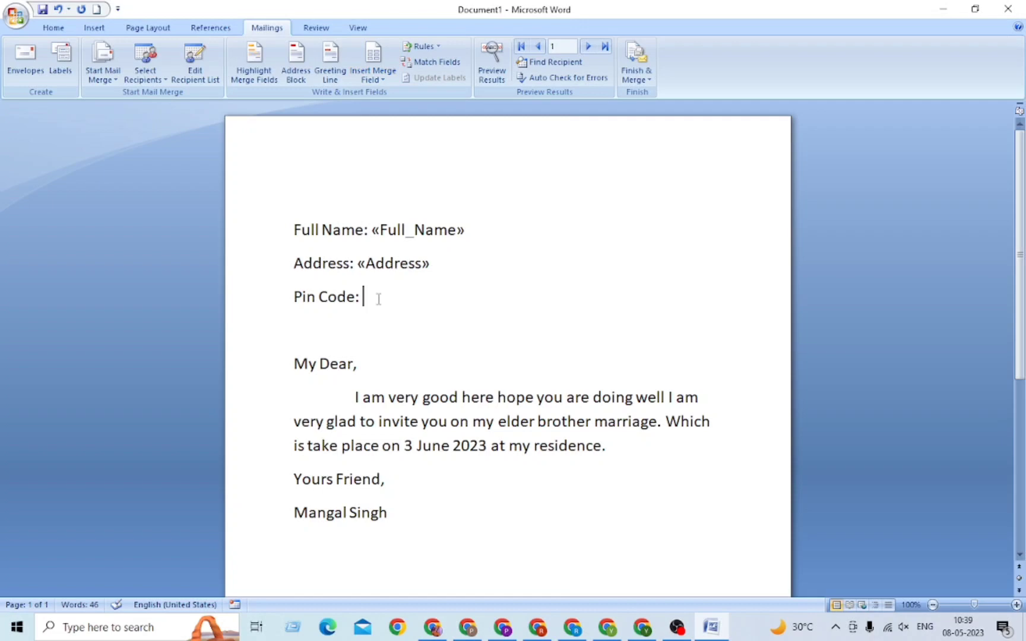
pyautogui.click(377, 76)
pyautogui.click(388, 125)
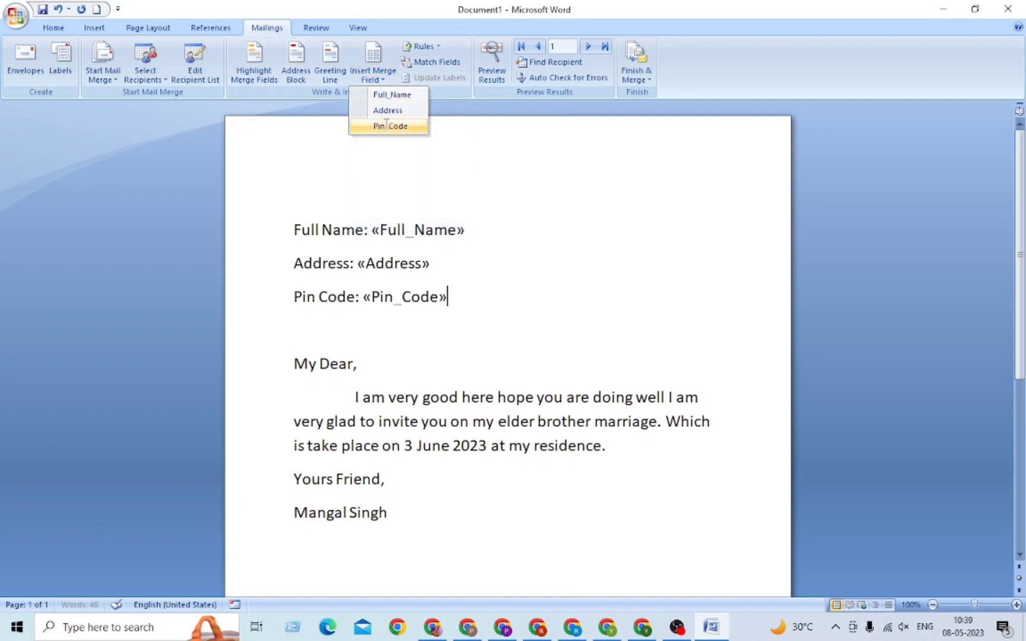
# Tidy the blank line between the Pin Code line and 'My Dear'.
pyautogui.scroll(-5, 448, 256)
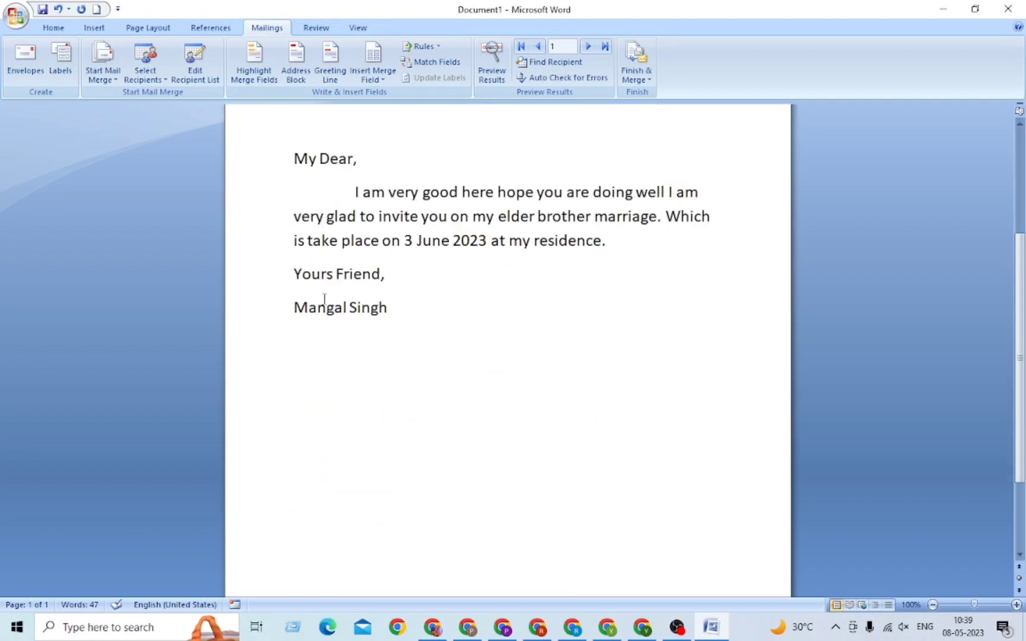
pyautogui.scroll(-3, 328, 291)
pyautogui.scroll(5, 415, 415)
pyautogui.scroll(3, 366, 355)
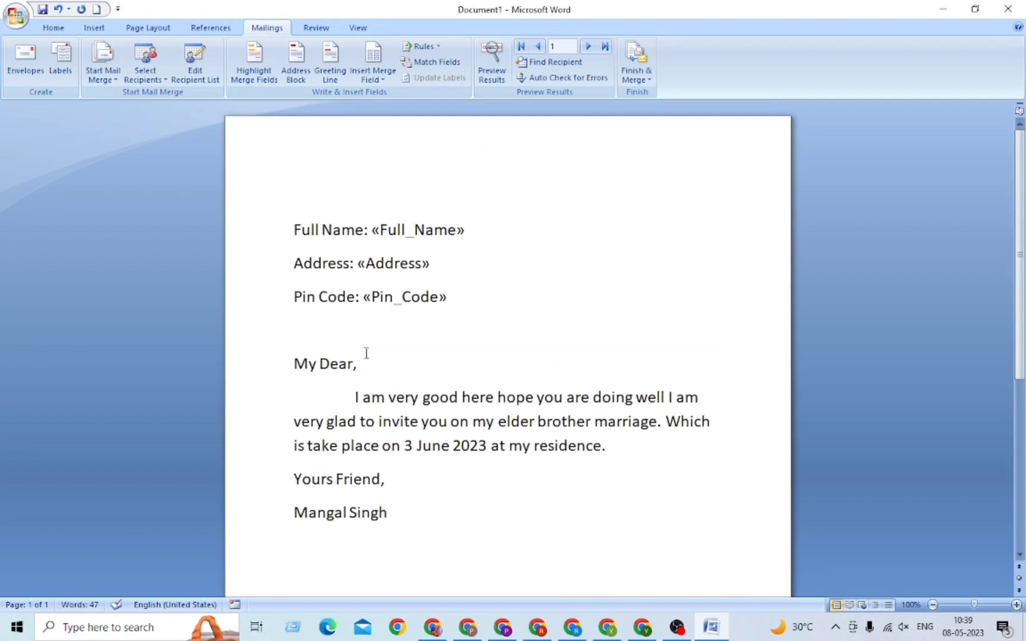
pyautogui.click(315, 343)
pyautogui.press('BackSpace')
pyautogui.press('Return')
pyautogui.scroll(-3, 409, 458)
pyautogui.scroll(-4, 447, 459)
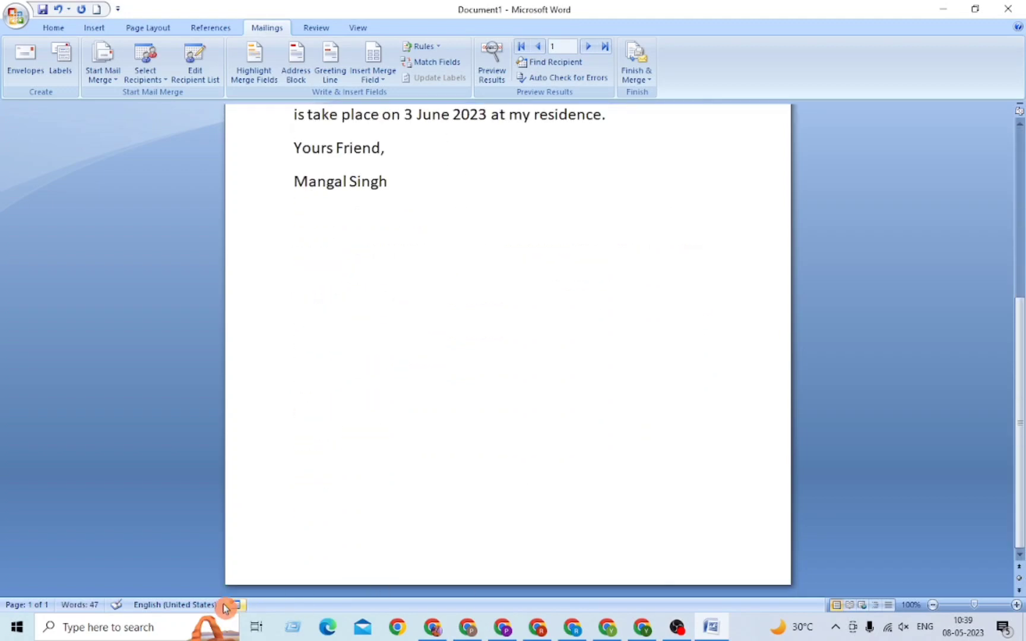
pyautogui.scroll(2, 589, 440)
pyautogui.scroll(5, 526, 408)
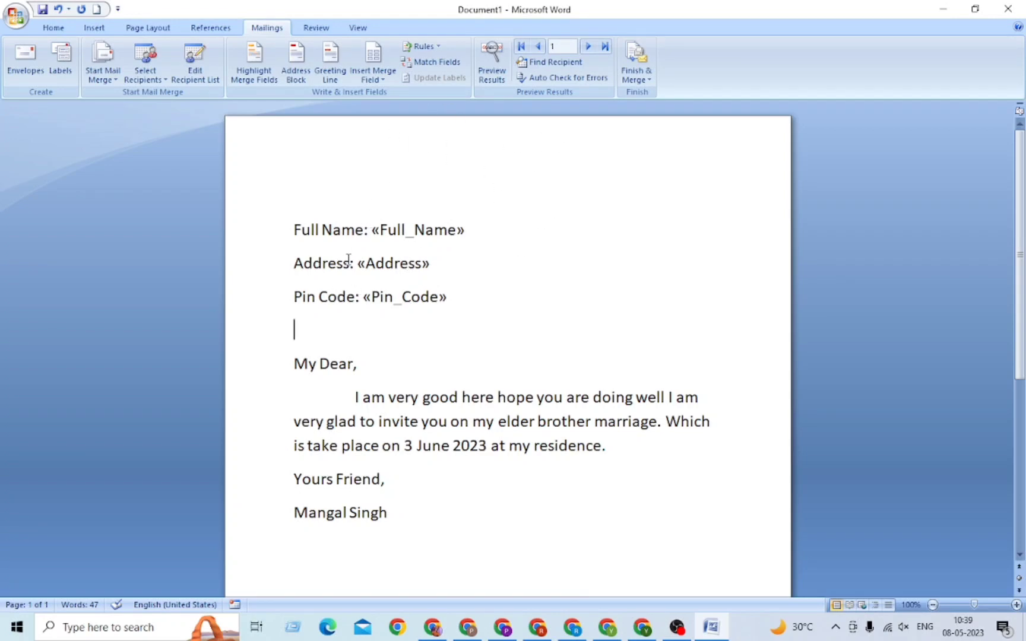
# Preview the next record, then merge all records into individual letters in a new document.
pyautogui.click(587, 54)
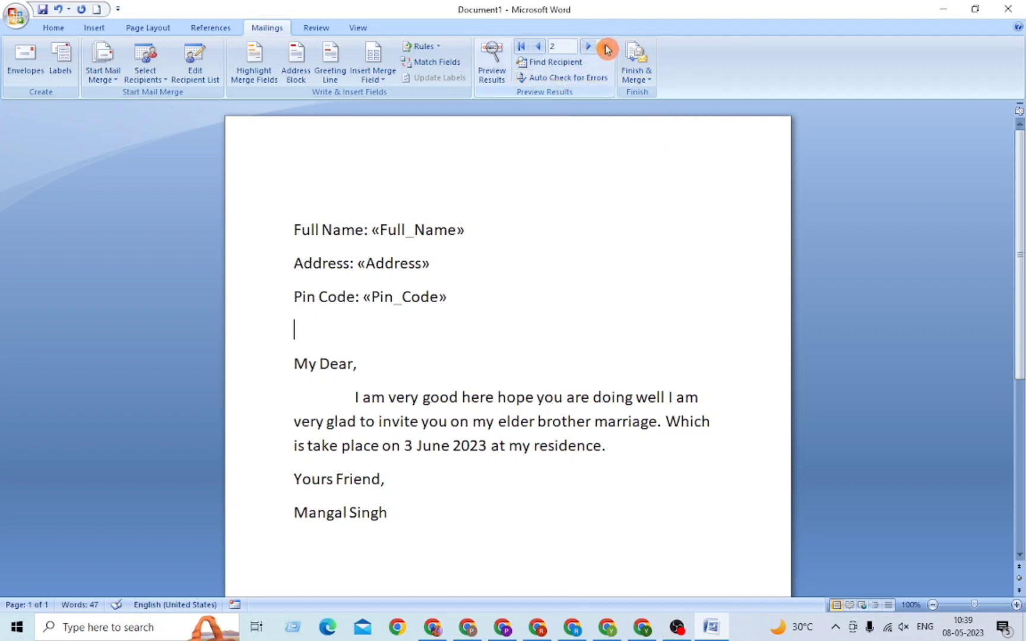
pyautogui.click(649, 84)
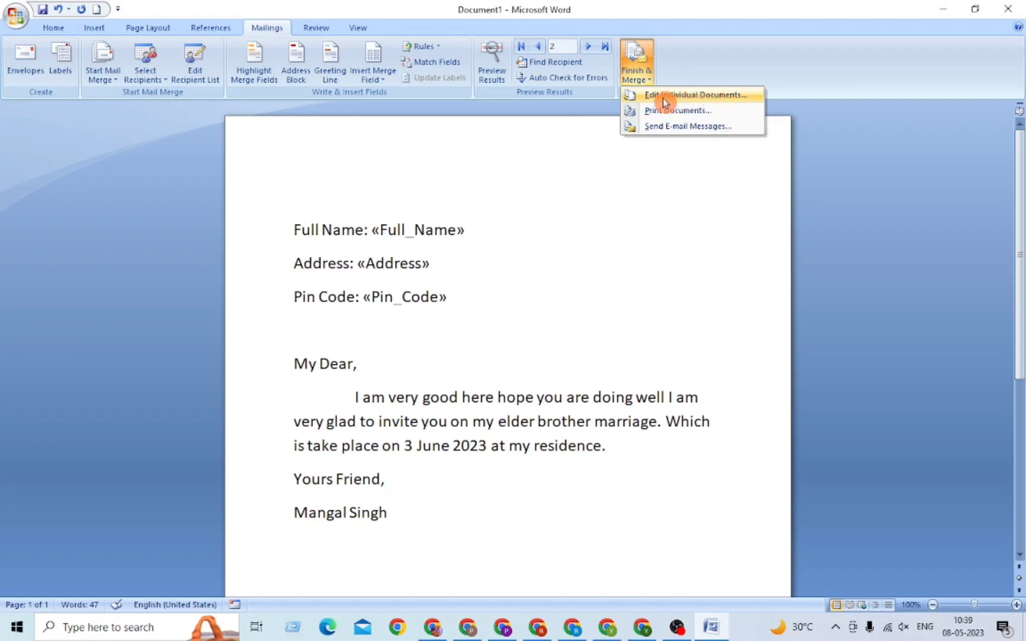
pyautogui.click(663, 97)
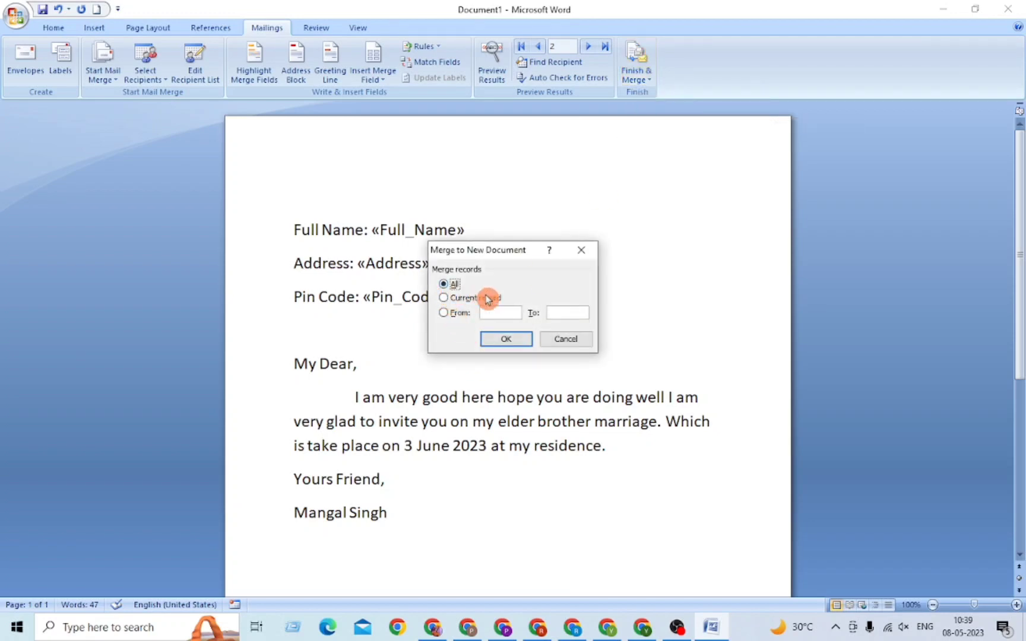
pyautogui.click(512, 342)
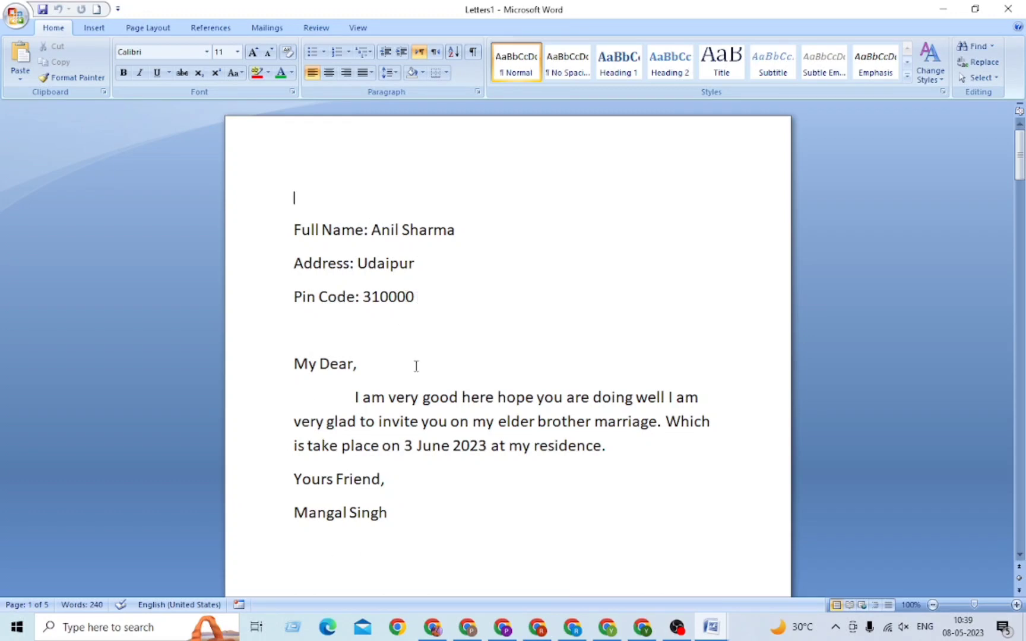
pyautogui.scroll(-4, 427, 370)
pyautogui.scroll(-6, 422, 364)
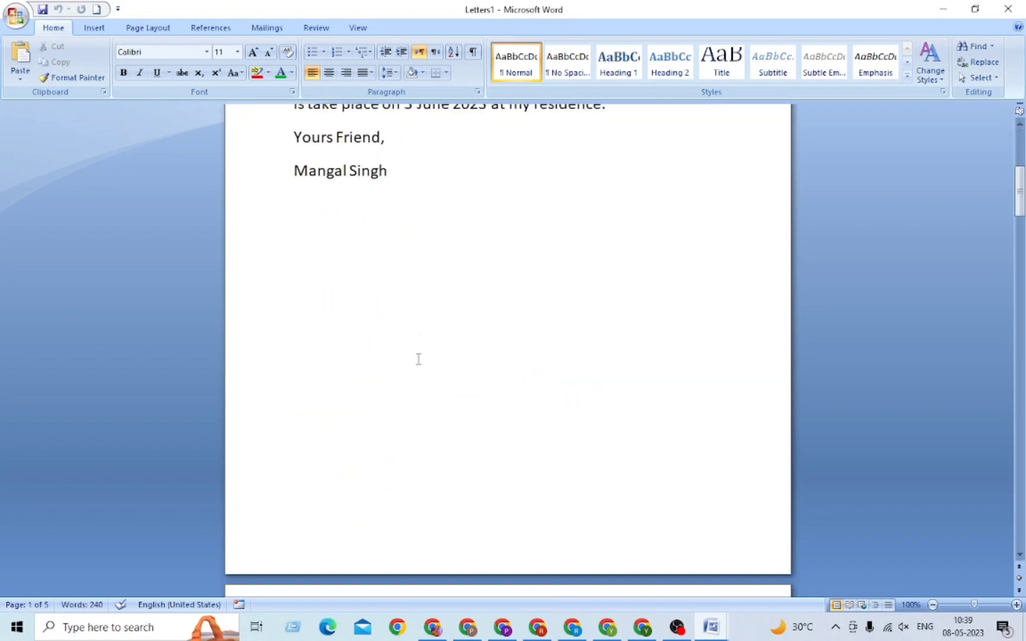
pyautogui.scroll(-1, 417, 358)
pyautogui.scroll(-6, 412, 353)
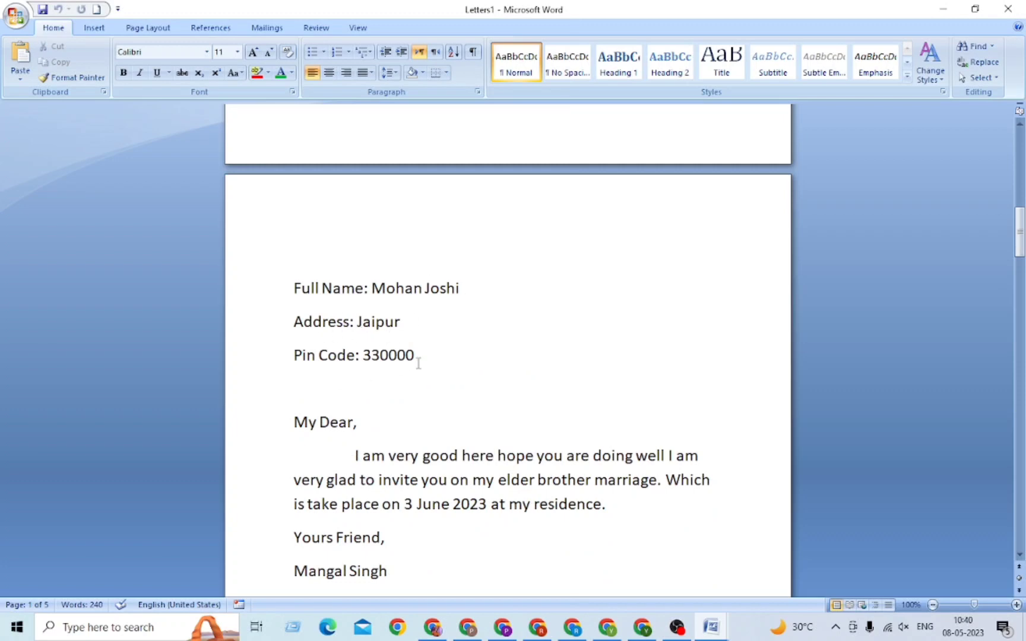
pyautogui.scroll(-4, 416, 359)
pyautogui.scroll(-9, 392, 332)
pyautogui.scroll(-7, 383, 324)
pyautogui.scroll(-4, 326, 352)
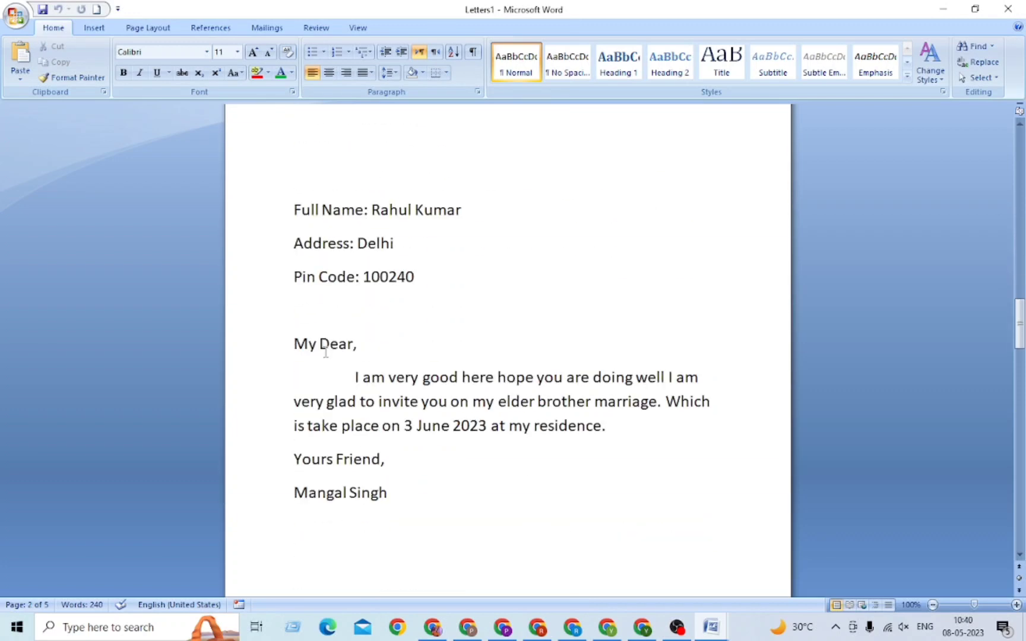
pyautogui.scroll(-1, 369, 273)
pyautogui.scroll(-7, 308, 386)
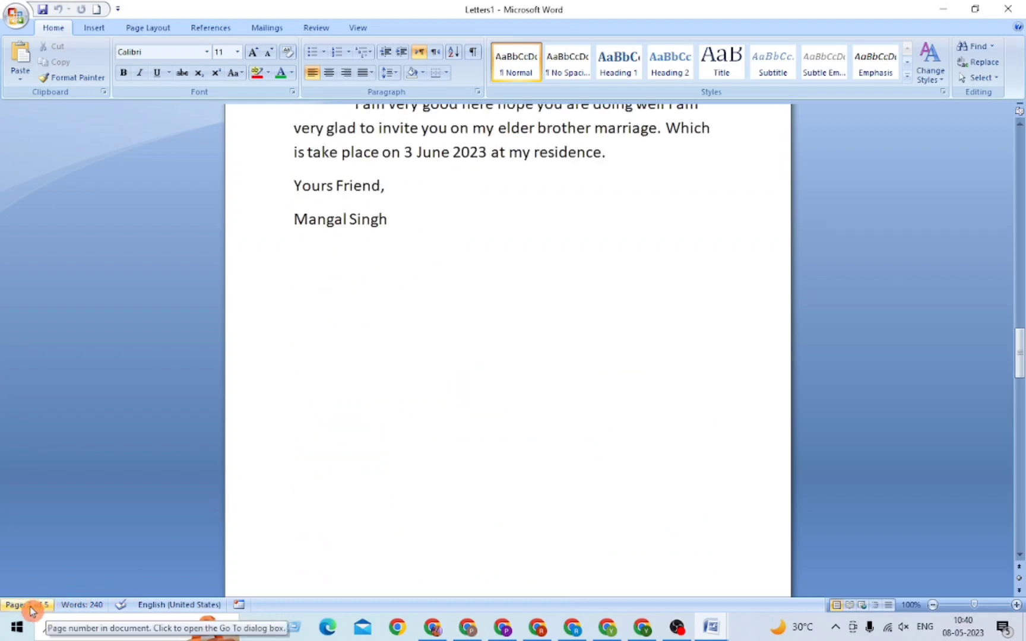
pyautogui.scroll(-8, 585, 289)
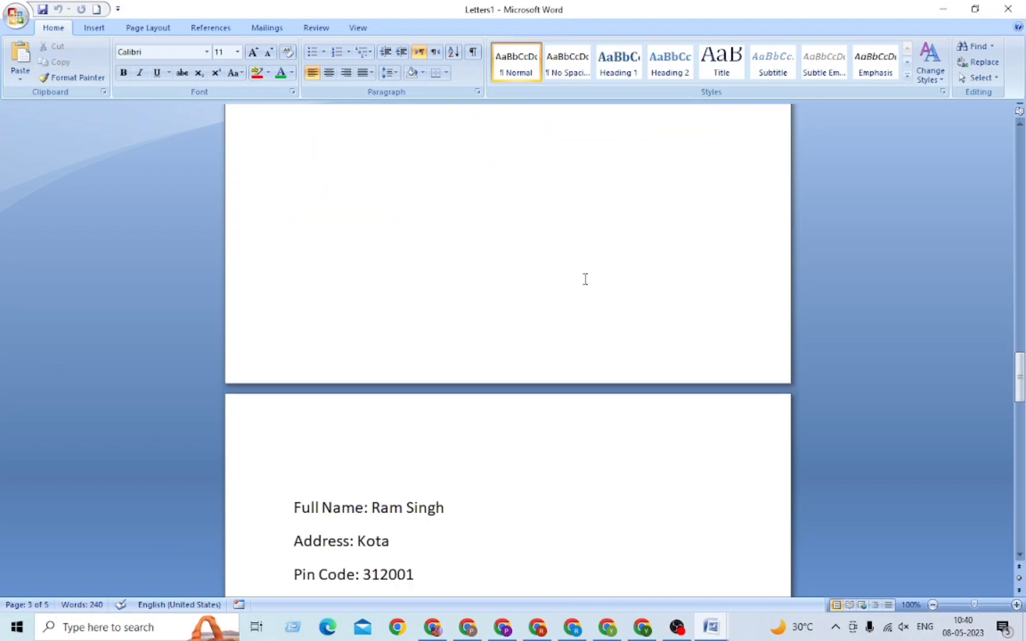
pyautogui.scroll(-7, 574, 293)
pyautogui.scroll(-5, 575, 294)
pyautogui.keyDown('ctrl'); pyautogui.scroll(-3, 646, 318); pyautogui.keyUp('ctrl')
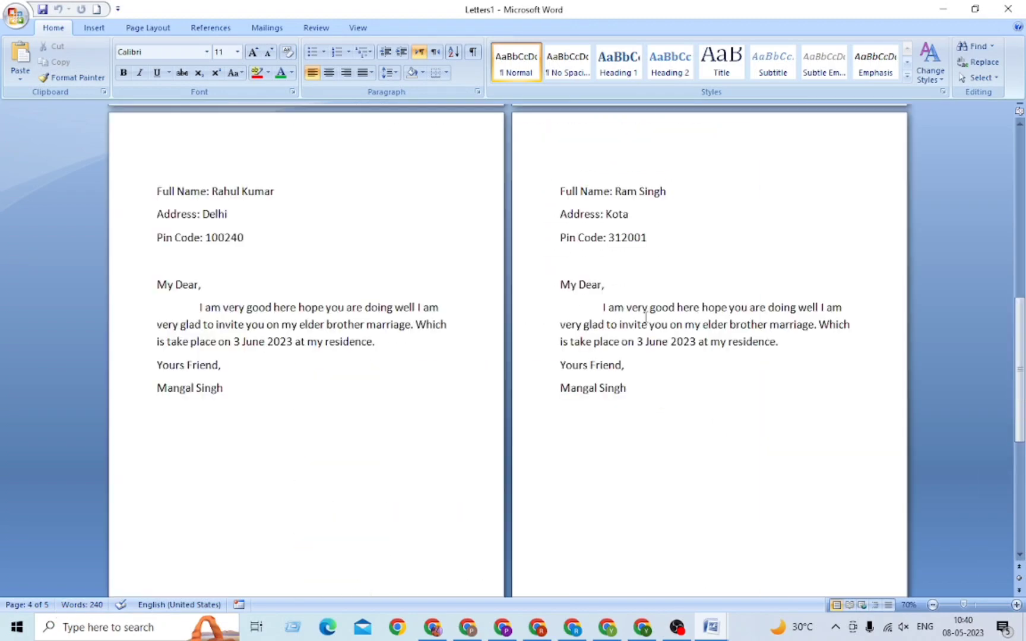
pyautogui.keyDown('ctrl'); pyautogui.scroll(-2, 646, 317); pyautogui.keyUp('ctrl')
pyautogui.keyDown('ctrl'); pyautogui.scroll(-1, 647, 318); pyautogui.keyUp('ctrl')
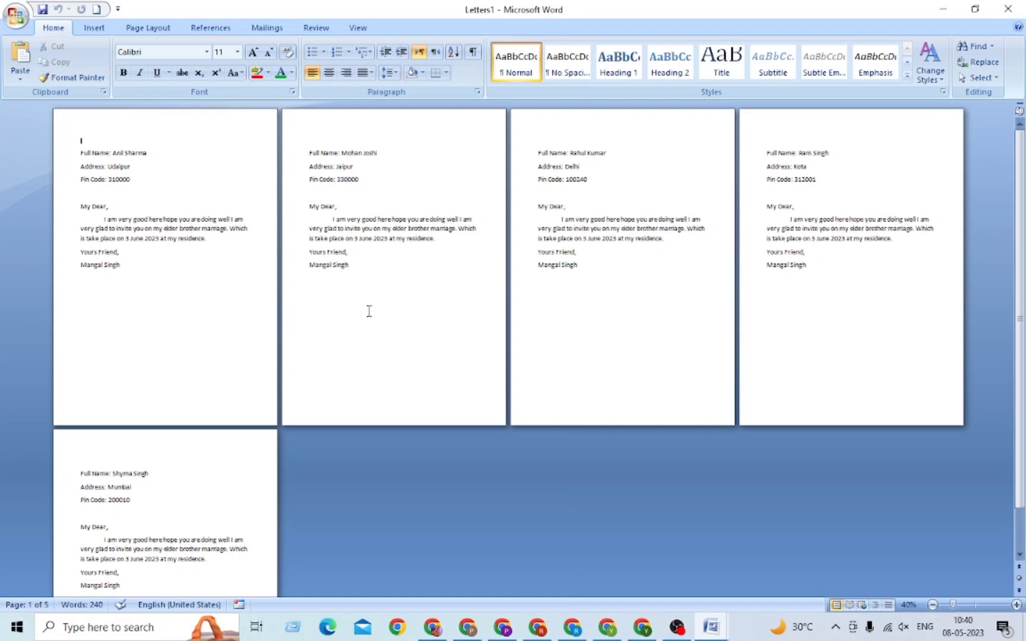
pyautogui.keyDown('ctrl'); pyautogui.scroll(4, 369, 312); pyautogui.keyUp('ctrl')
pyautogui.keyDown('ctrl'); pyautogui.scroll(2, 417, 313); pyautogui.keyUp('ctrl')
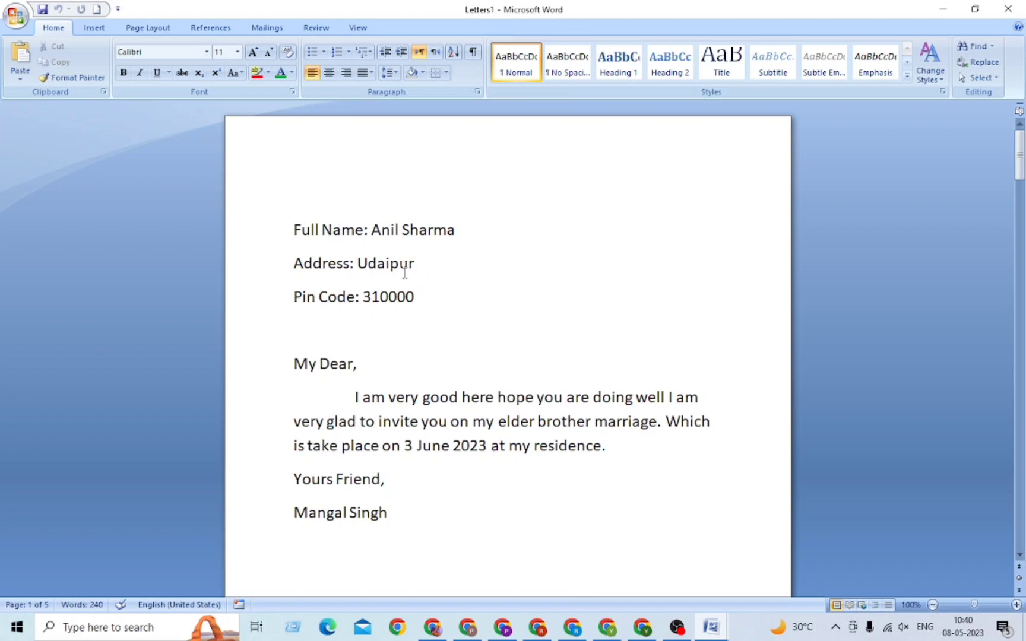
pyautogui.click(267, 30)
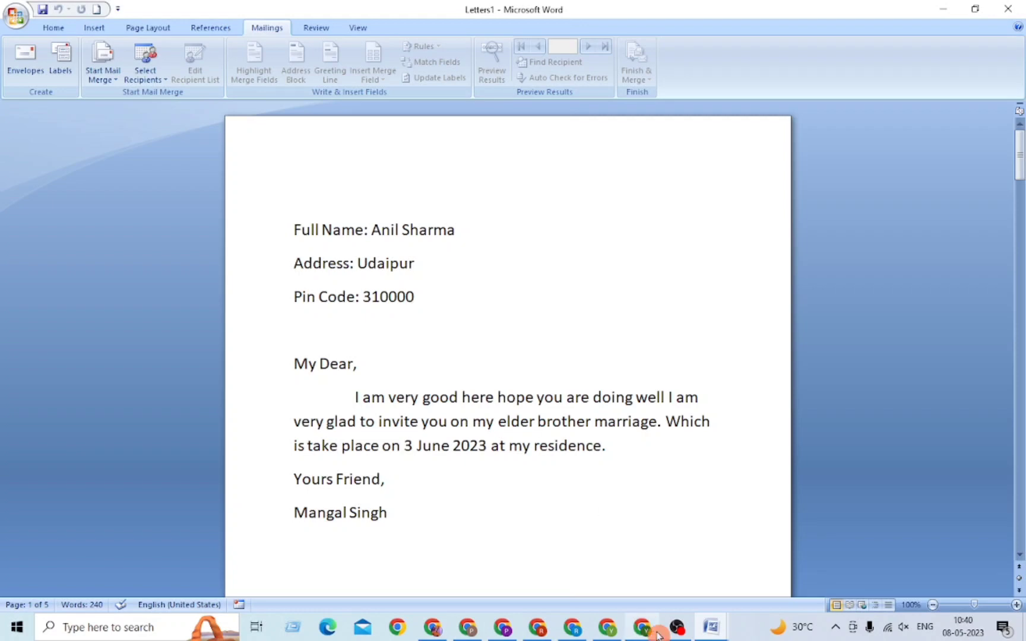
pyautogui.click(677, 627)
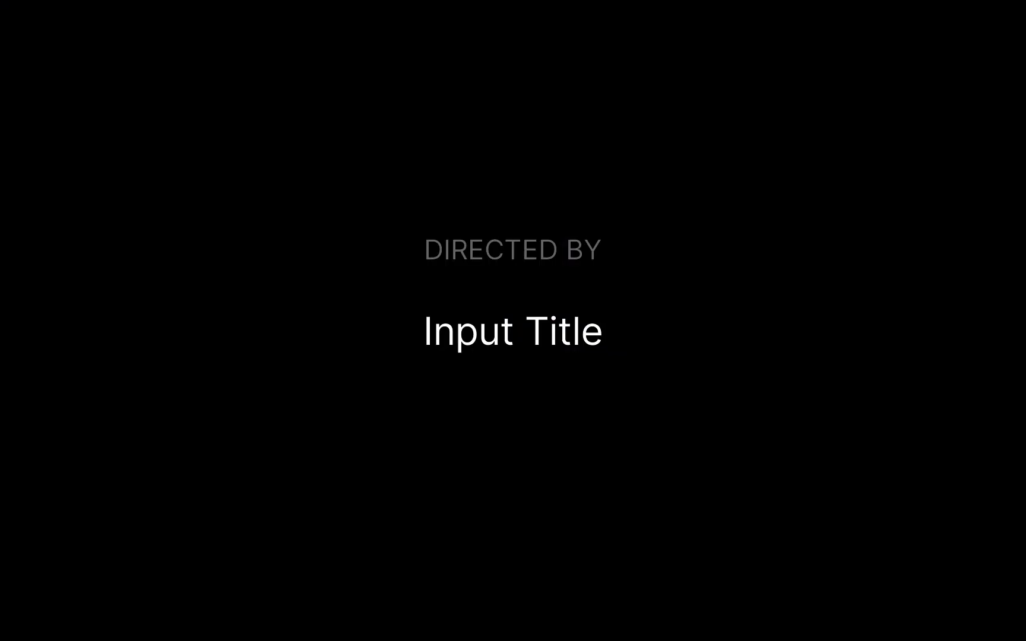